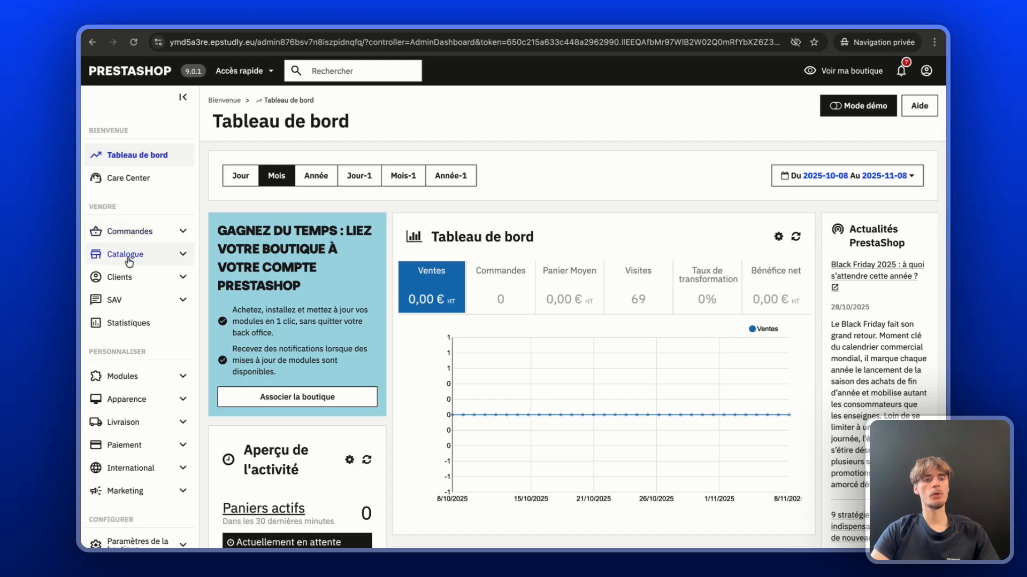
# - Create a new catalogue product of the type "Pack de produits"
pyautogui.click(127, 254)
pyautogui.click(109, 279)
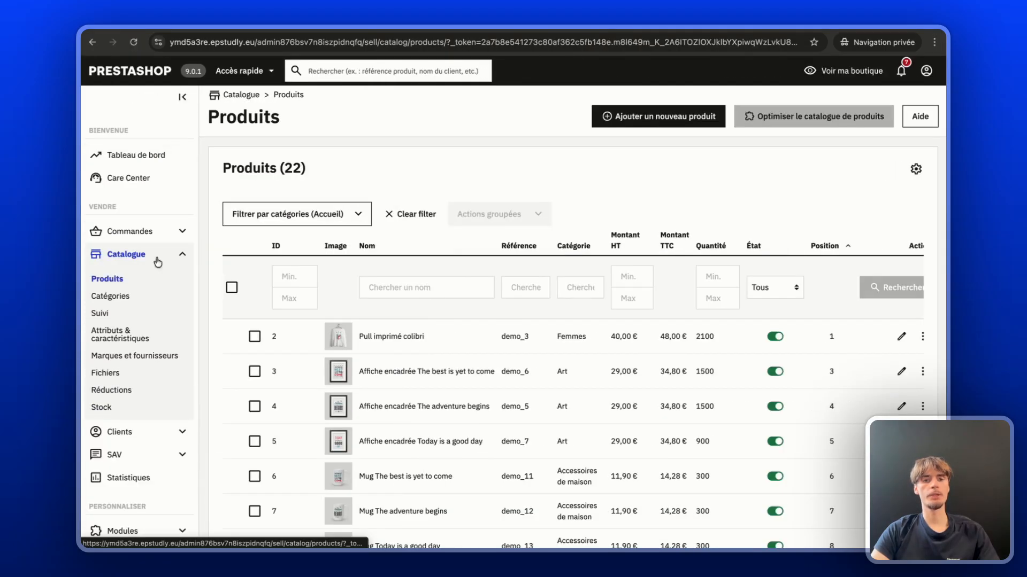
pyautogui.click(664, 122)
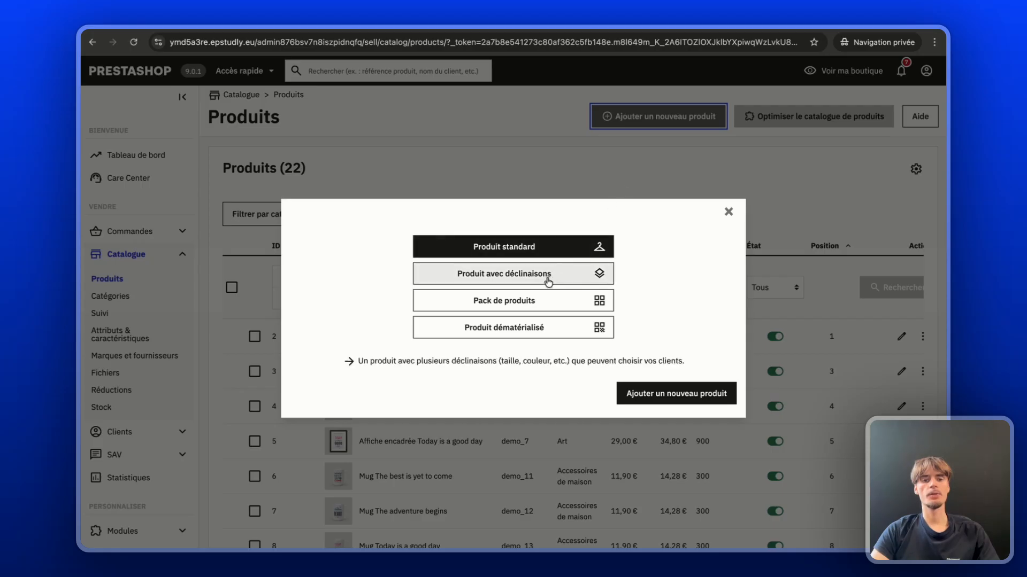
pyautogui.click(529, 307)
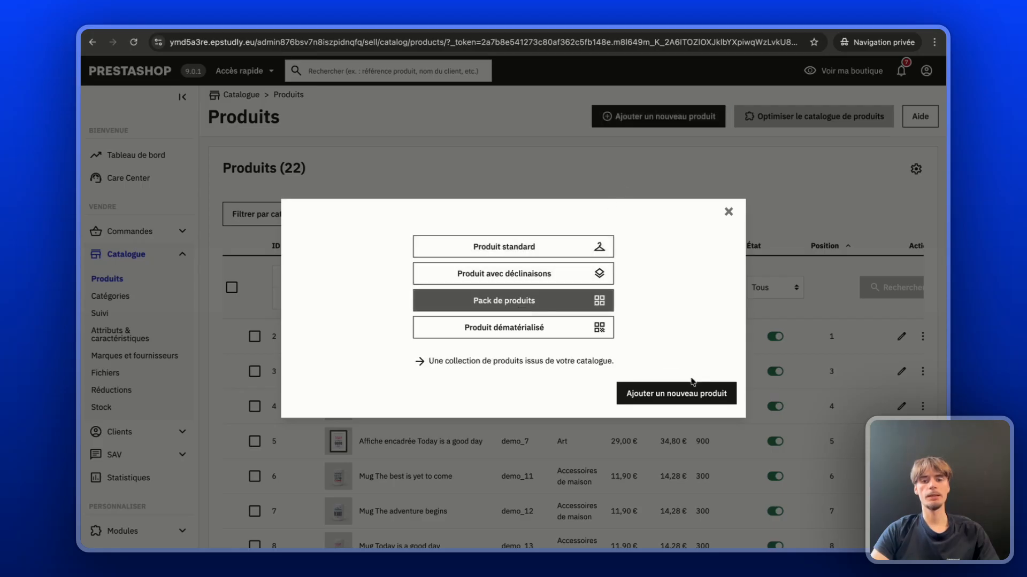
pyautogui.click(680, 394)
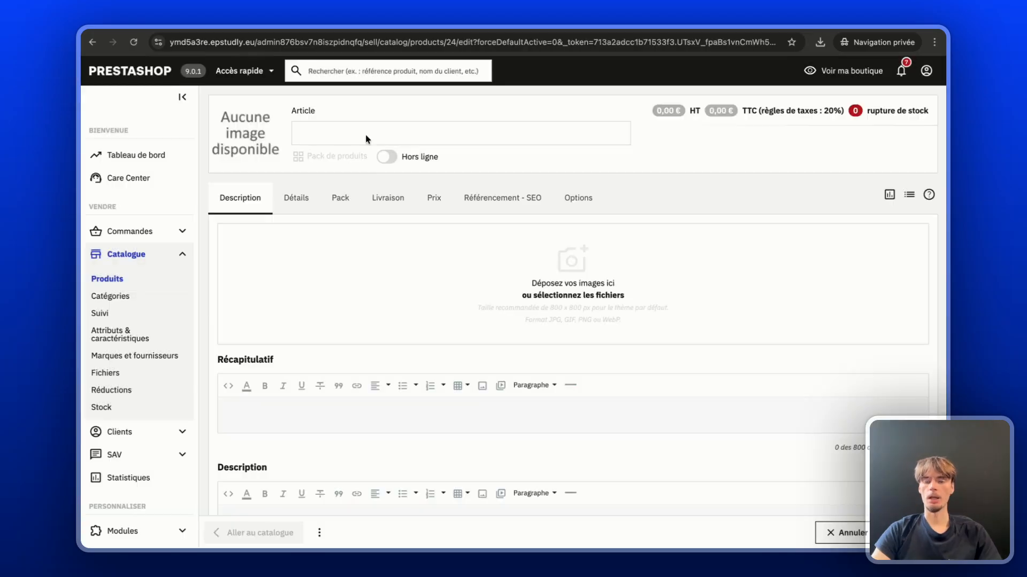
# - Name the new pack "T-shirt et pull imprimé"
pyautogui.click(309, 140)
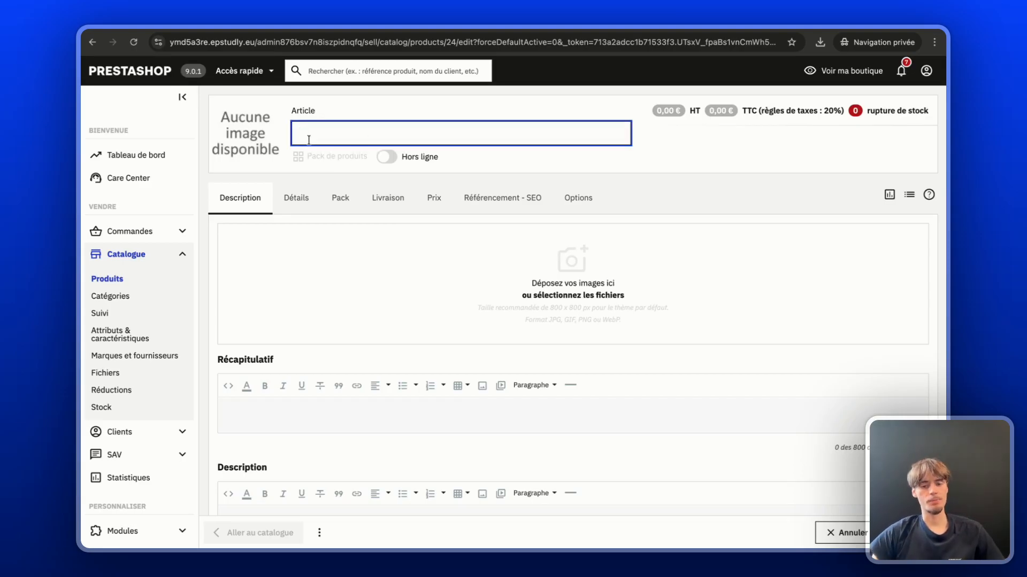
pyautogui.write('T-shirt imprimé')
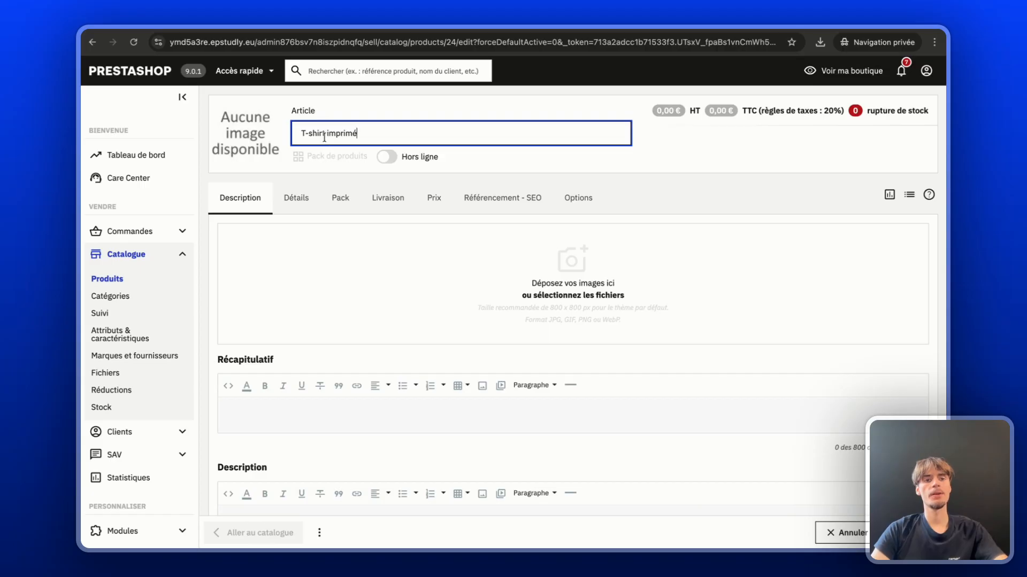
pyautogui.click(327, 134)
pyautogui.write('et pull')
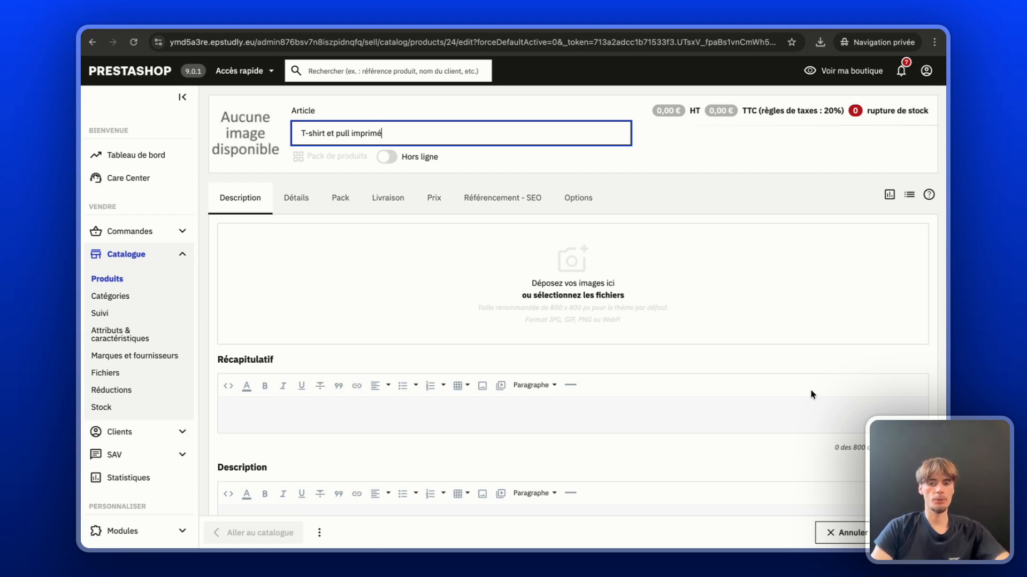
# - Upload 2-home_default.jpg and 21-home_default.jpg from the Téléchargements folder as the pack's product images
pyautogui.click(573, 295)
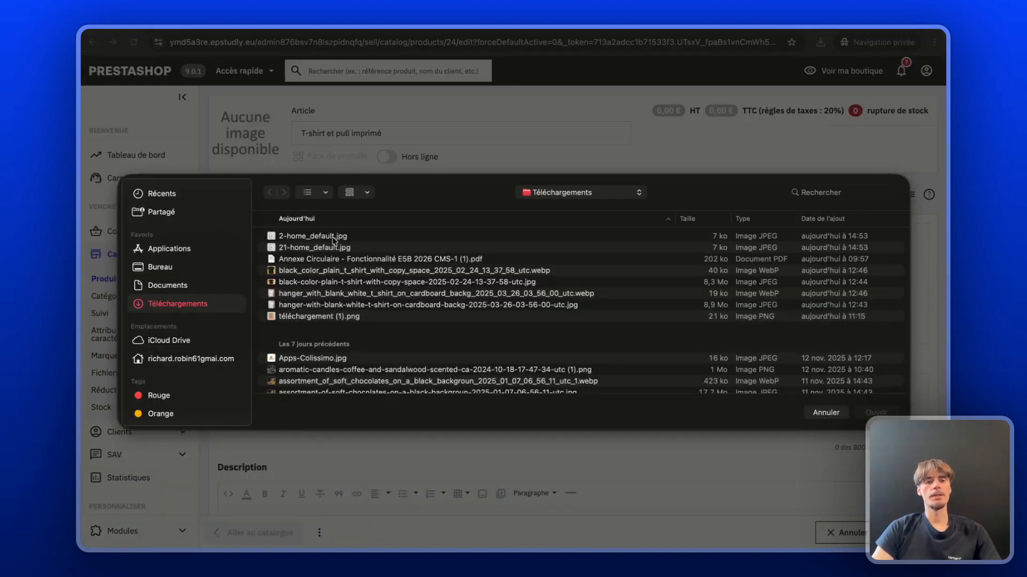
pyautogui.click(324, 238)
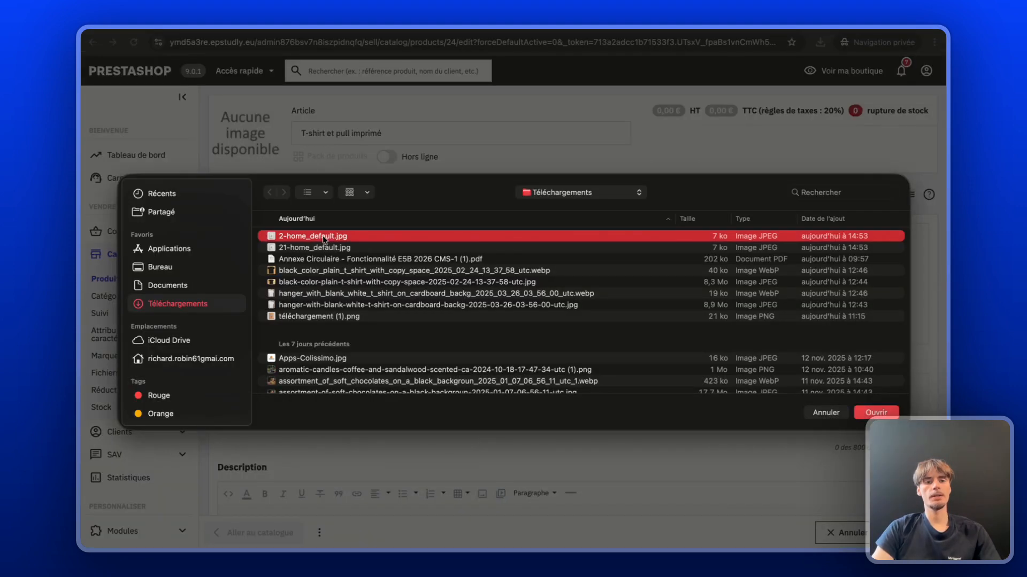
pyautogui.keyDown('shift'); pyautogui.click(320, 248); pyautogui.keyUp('shift')
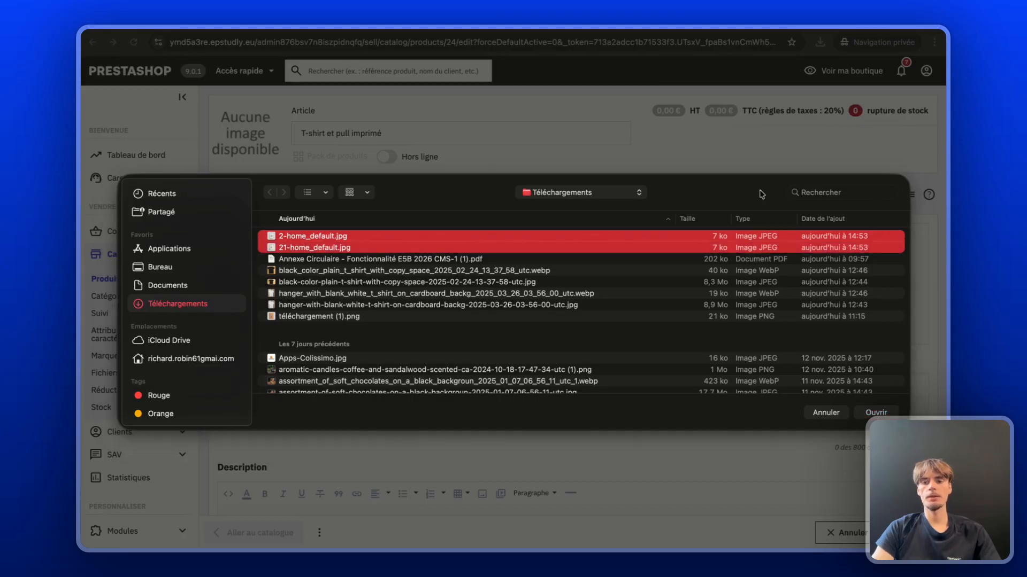
pyautogui.click(885, 414)
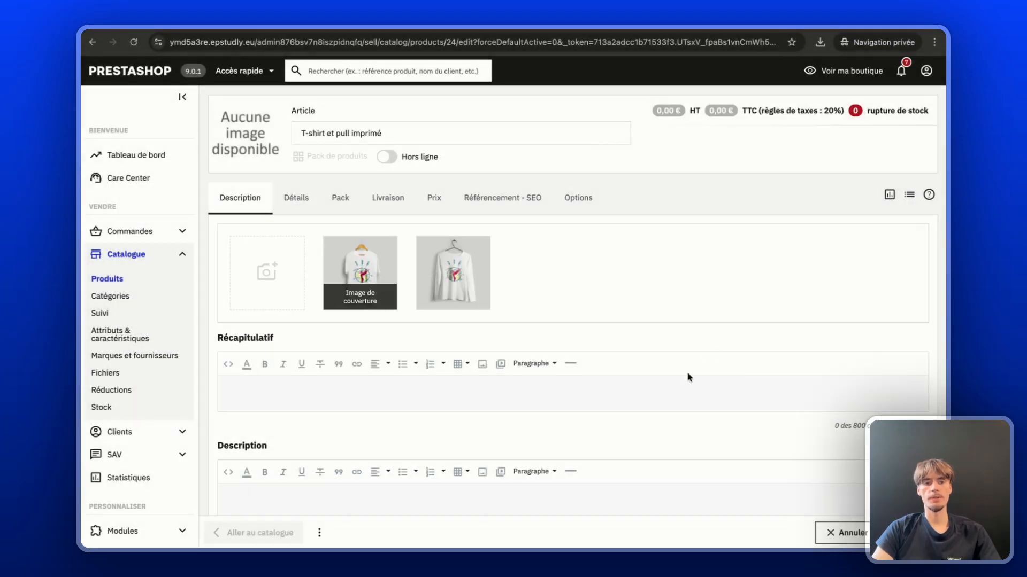
# - Fill in the Récapitulatif with the short text beginning "Découvrez notre pack exclusif T-shirt & Pull Imprimé Colibri, une édition limitée alliant confort, douceur et design poétique"
pyautogui.scroll(-3, 512, 386)
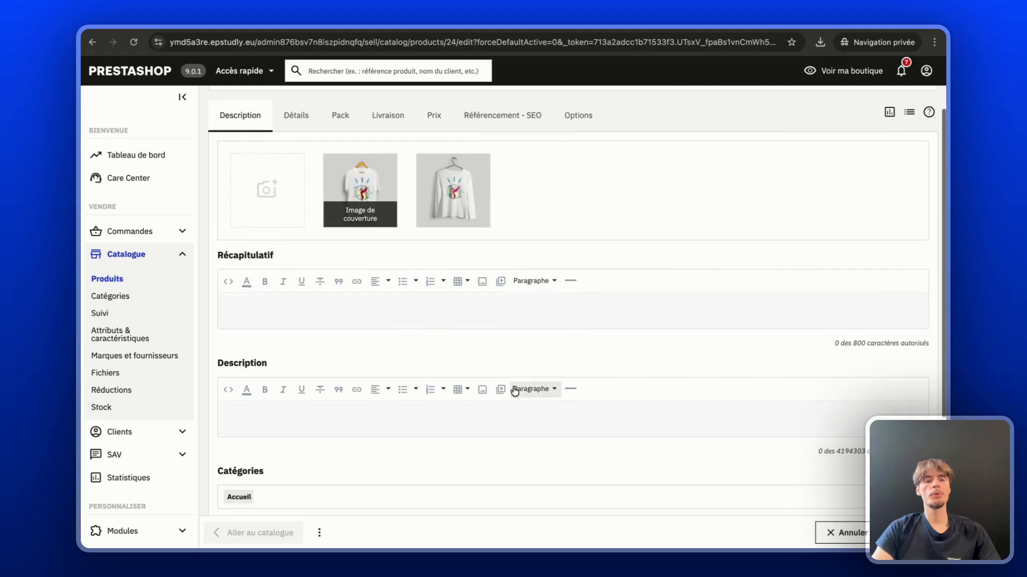
pyautogui.scroll(-1, 269, 380)
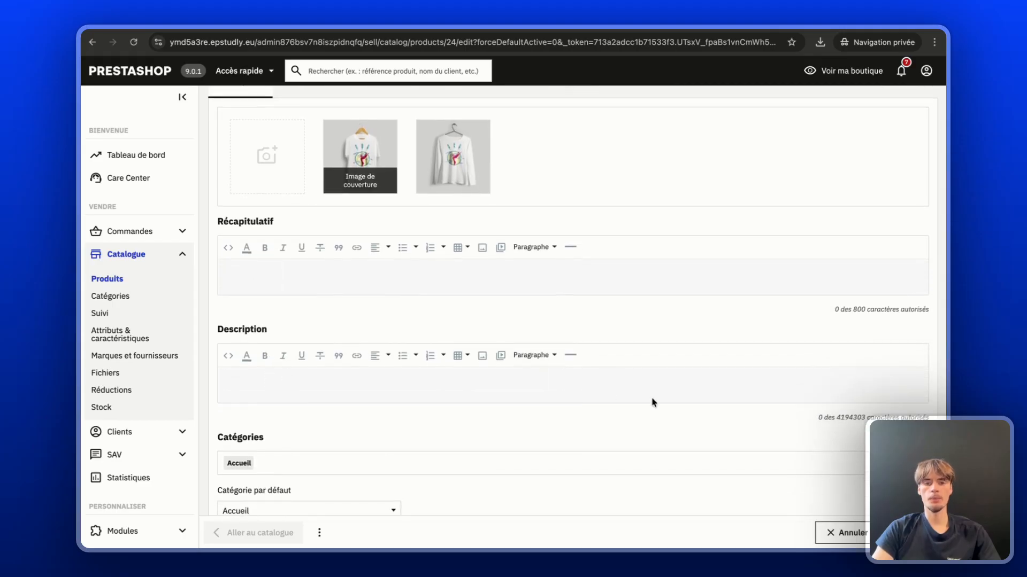
pyautogui.click(315, 280)
pyautogui.write("Découvrez notre pack exclusif T-shirt & Pull Imprimé Colibri, une édition limitée alliant confort, douceur et design poétique. Un duo harmonieux pensé pour celles et ceux qui veulent exprimer leur style avec légèreté… toute l'année.")
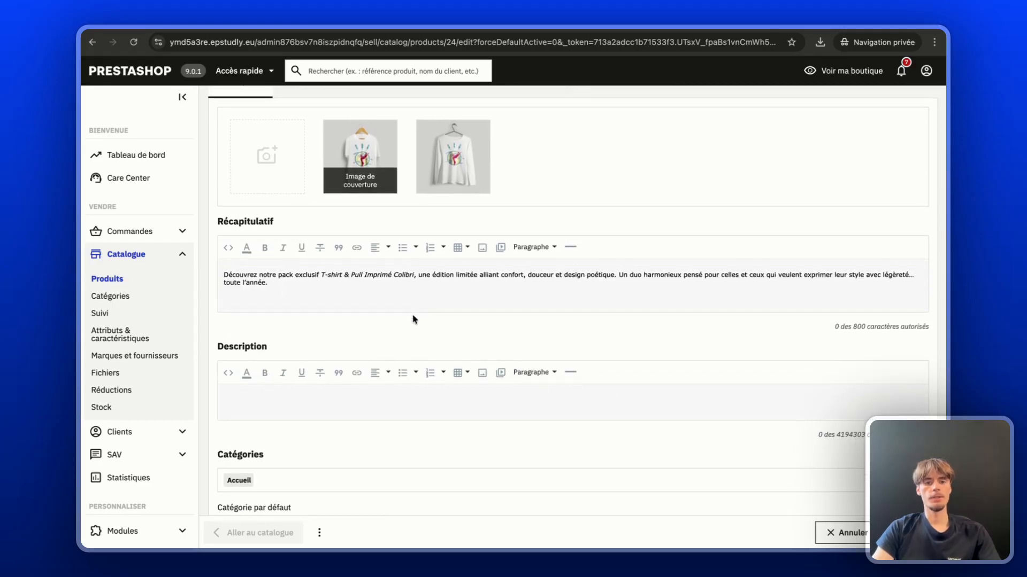
# - Fill in the Description with the two-paragraph text beginning "Laissez-vous séduire par notre pack T-shirt & Pull Imprimé Colibri, une combinaison unique"
pyautogui.scroll(-3, 458, 326)
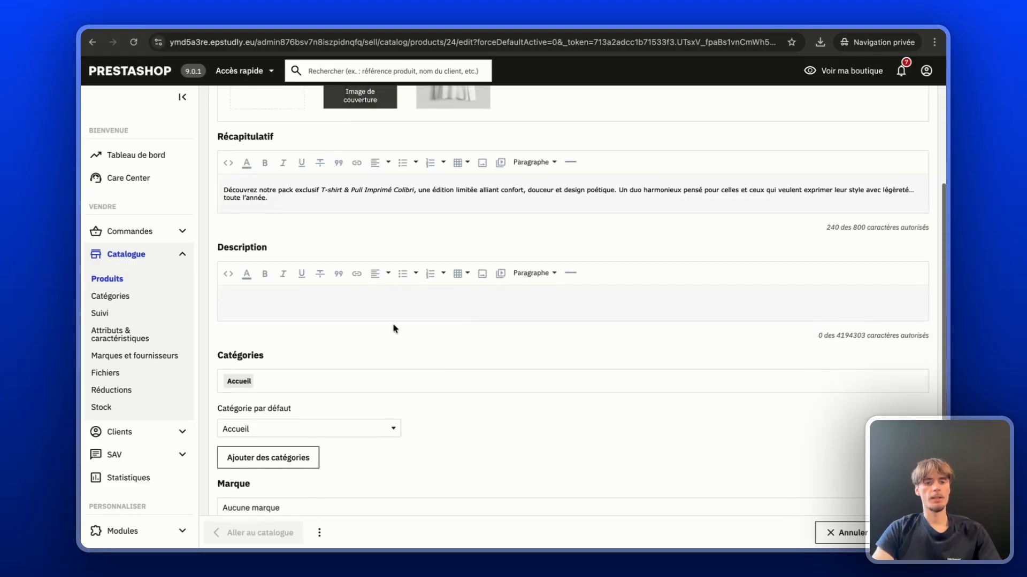
pyautogui.click(394, 324)
pyautogui.write('Laissez-vous séduire par notre pack T-shirt & Pull Imprimé Colibri, une combinaison unique qui mêle élégance naturelle et confort au quotidien. Le t-shirt est confectionné dans une matière douce et respirante, parfaite pour accompagner vos journées actives, tandis que le pull vous enveloppe d’une chaleur légère idéale pour la mi-saison.  L’impression colibri, réalisée avec des encres durables et résistantes au lavage, apporte une touche artistique et délicate. Symbole de liberté, d’énergie et de finesse, le colibri s’imprime subtilement sur les deux pièces pour créer une harmonie visuelle entre votre tenue d’intérieur et vos sorties décontractées.')
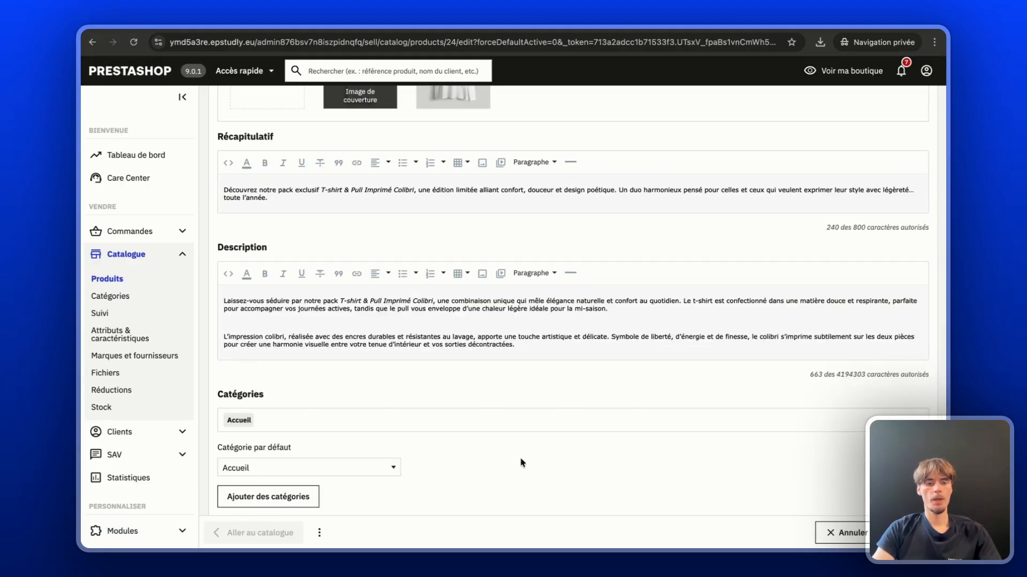
# - Associate the pack with the Vêtements category in addition to Accueil and save the category selection
pyautogui.scroll(-1, 491, 458)
pyautogui.scroll(-1, 489, 404)
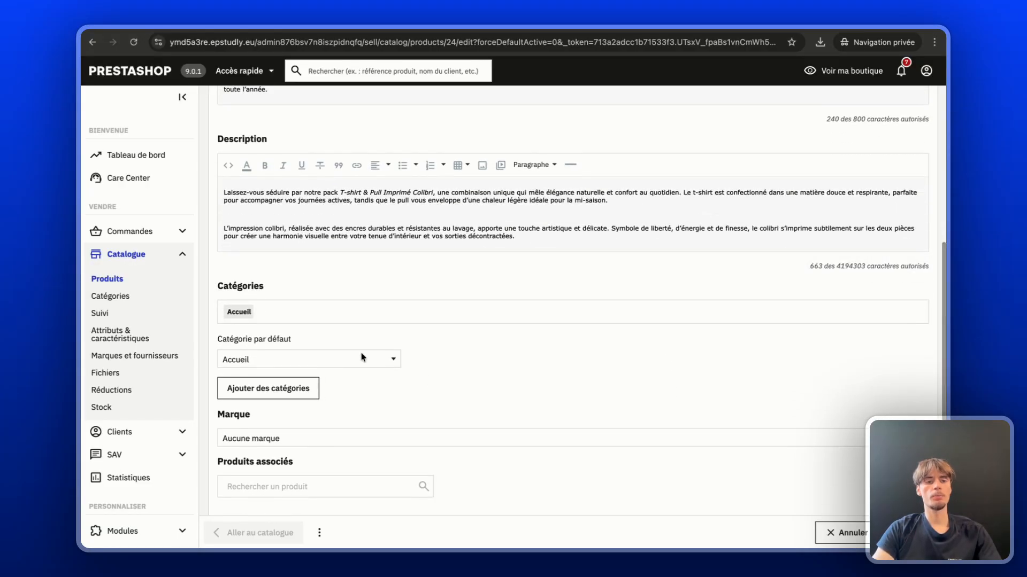
pyautogui.scroll(-1, 459, 358)
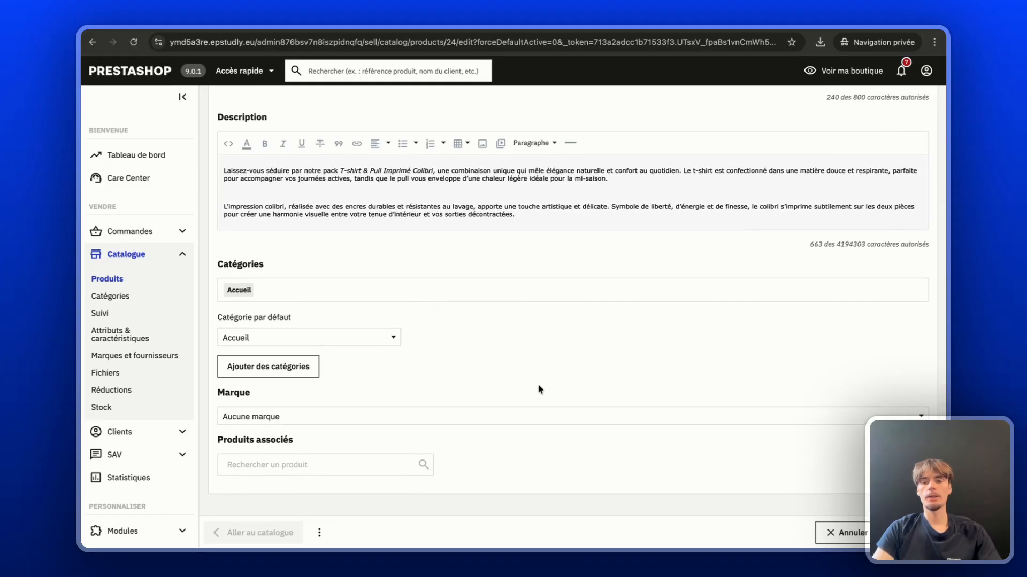
pyautogui.scroll(1, 517, 397)
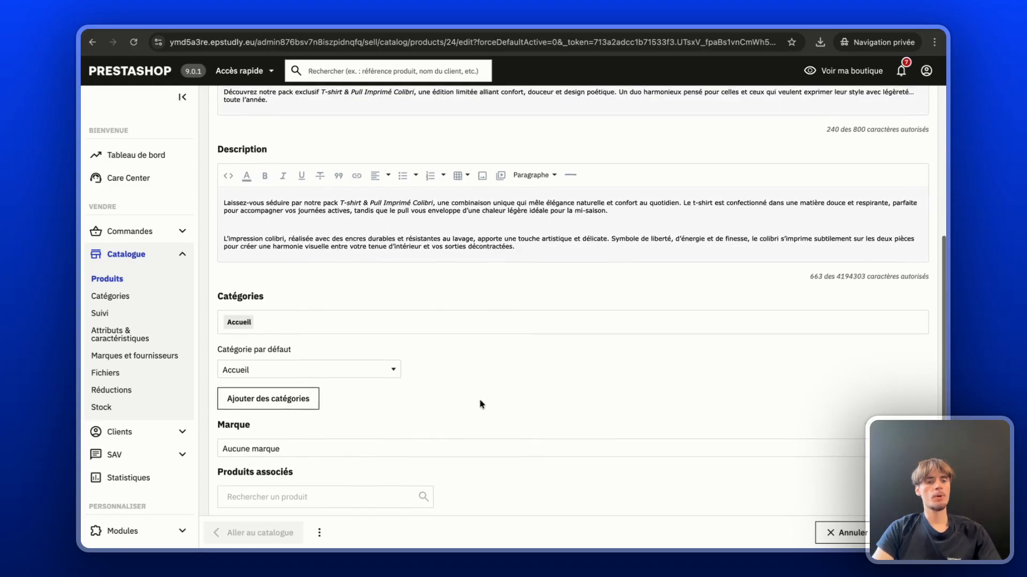
pyautogui.scroll(-1, 479, 403)
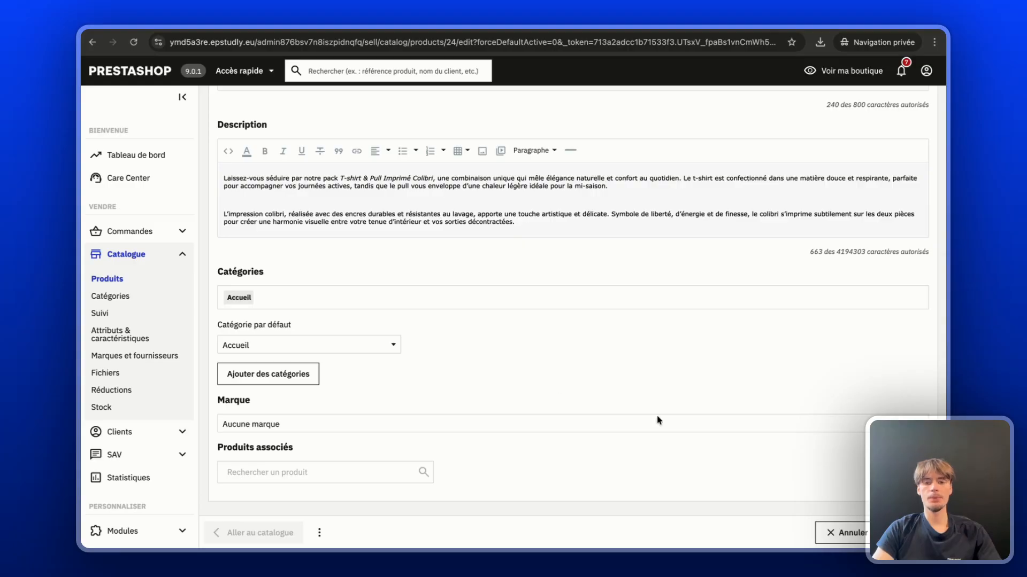
pyautogui.click(267, 374)
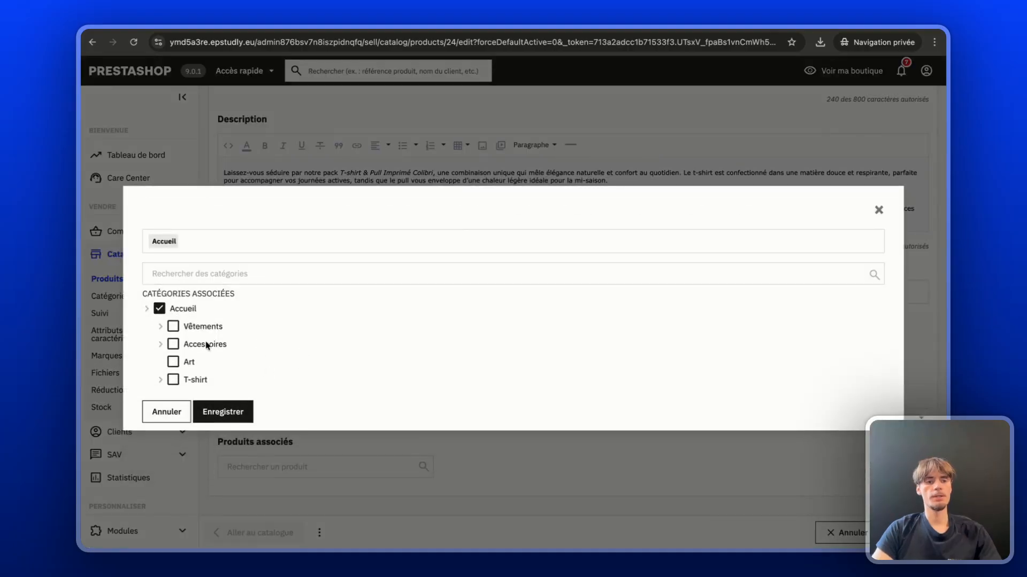
pyautogui.click(173, 326)
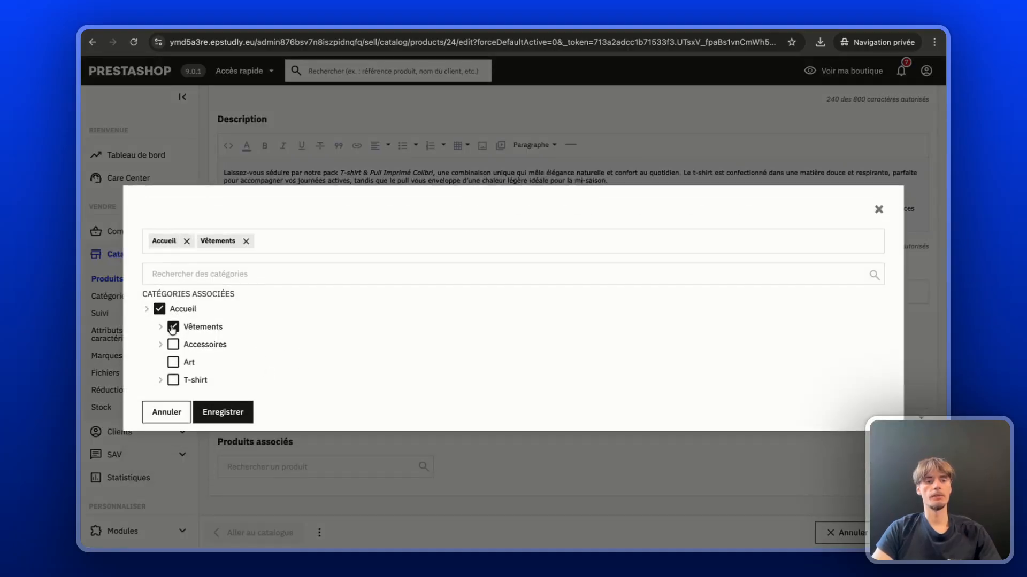
pyautogui.click(239, 418)
# - Set the pack's reference to "Pack01" in the product details
pyautogui.scroll(4, 396, 409)
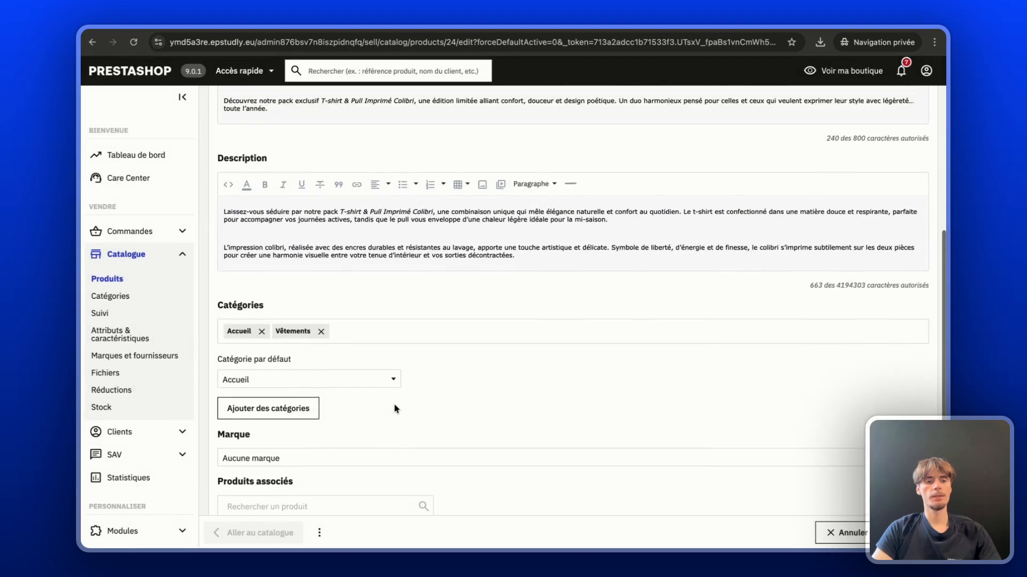
pyautogui.scroll(3, 396, 409)
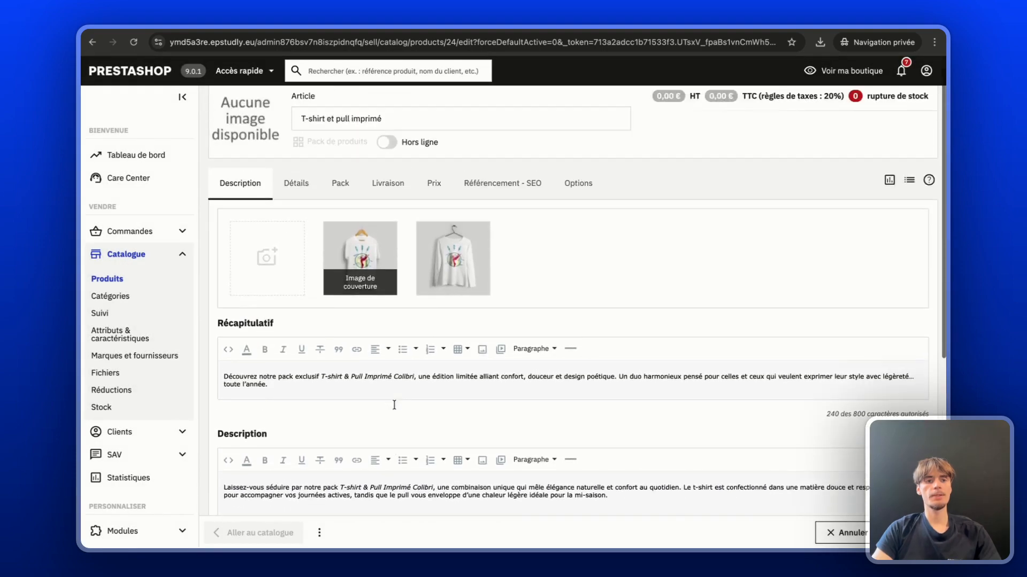
pyautogui.click(303, 192)
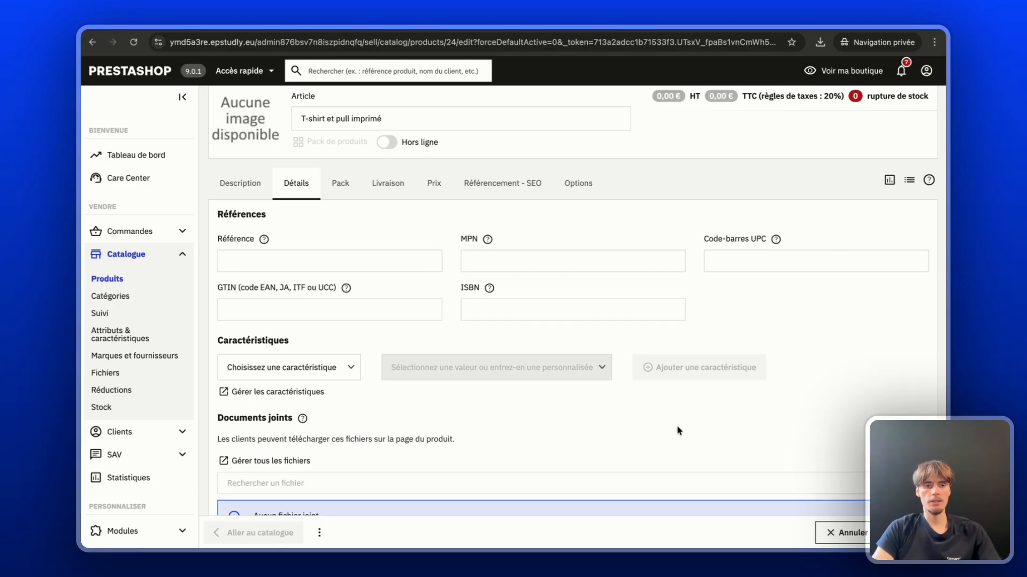
pyautogui.click(269, 262)
pyautogui.write('Pack01')
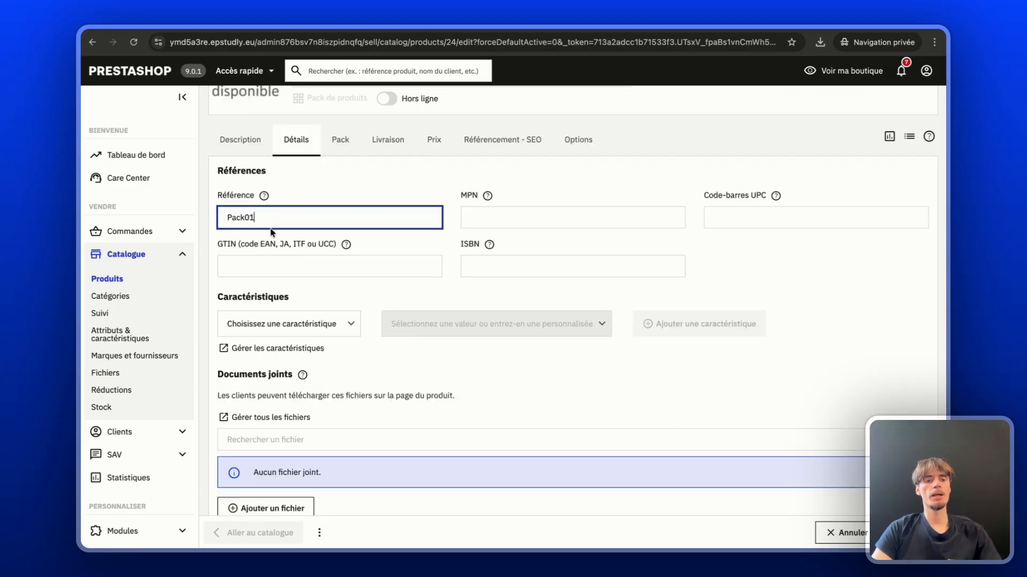
# - Add the characteristic Entretien with the value "Lavage à 40" to the pack
pyautogui.scroll(-3, 273, 232)
pyautogui.click(336, 246)
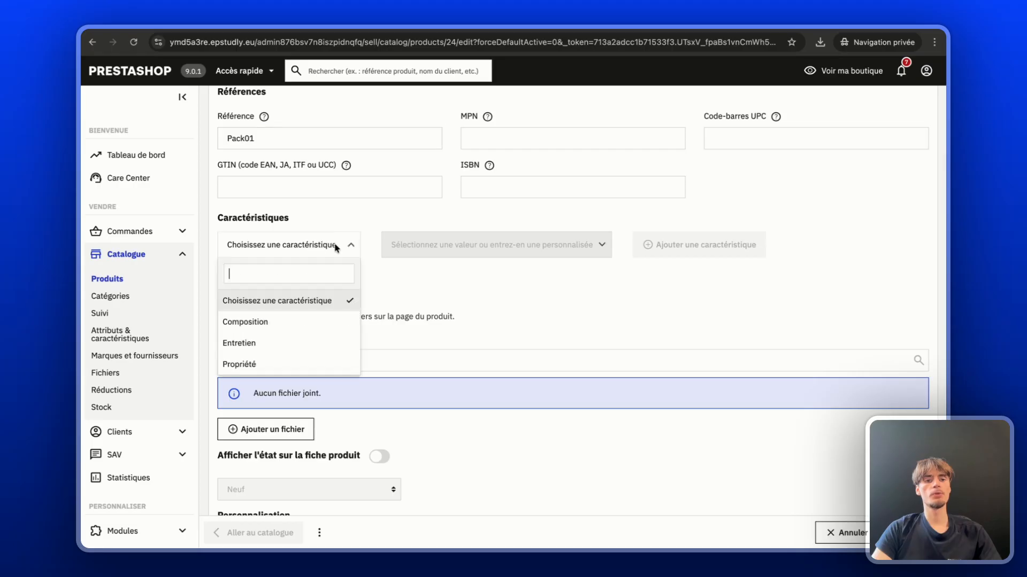
pyautogui.click(339, 344)
pyautogui.click(426, 250)
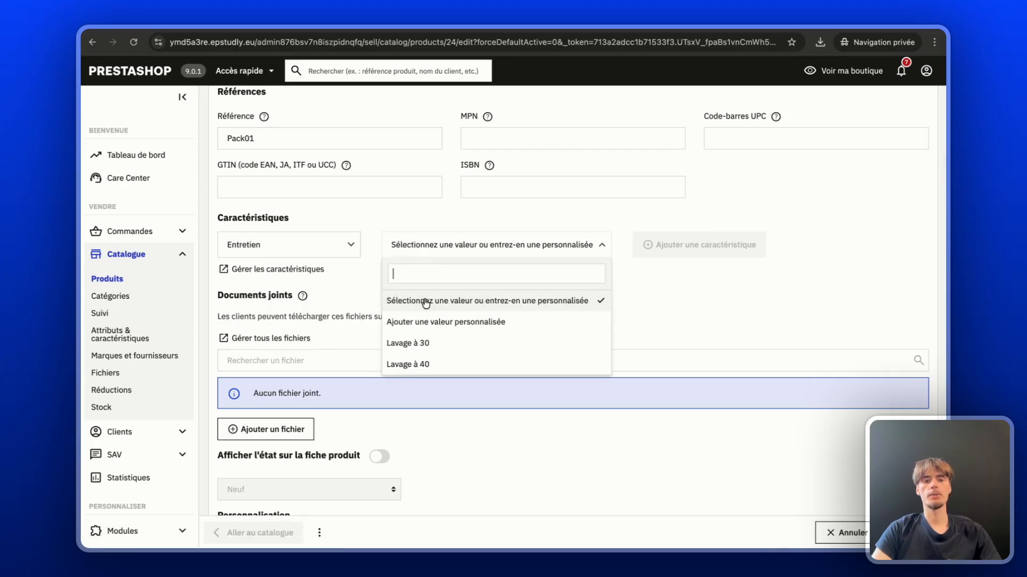
pyautogui.click(423, 363)
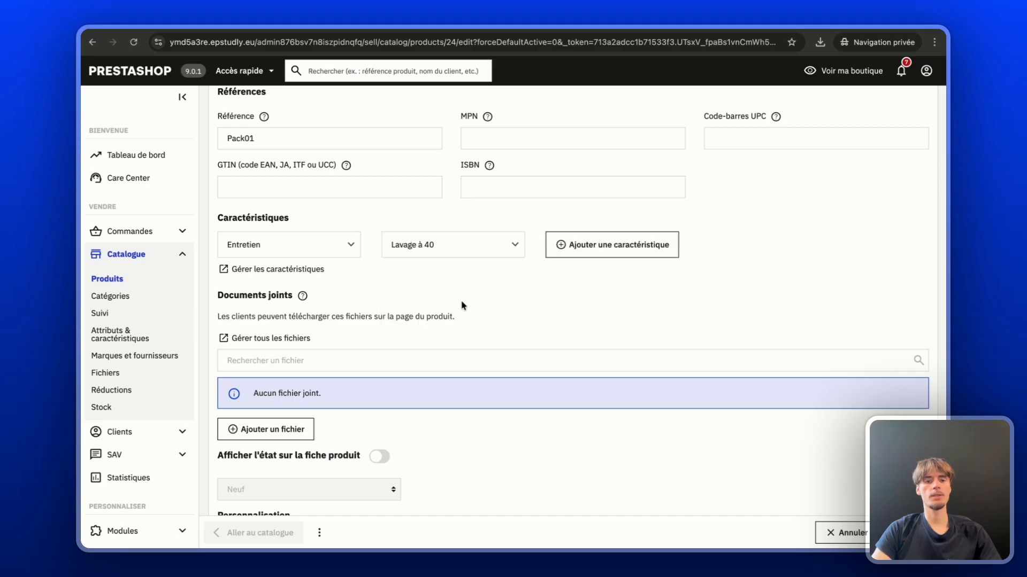
pyautogui.click(611, 245)
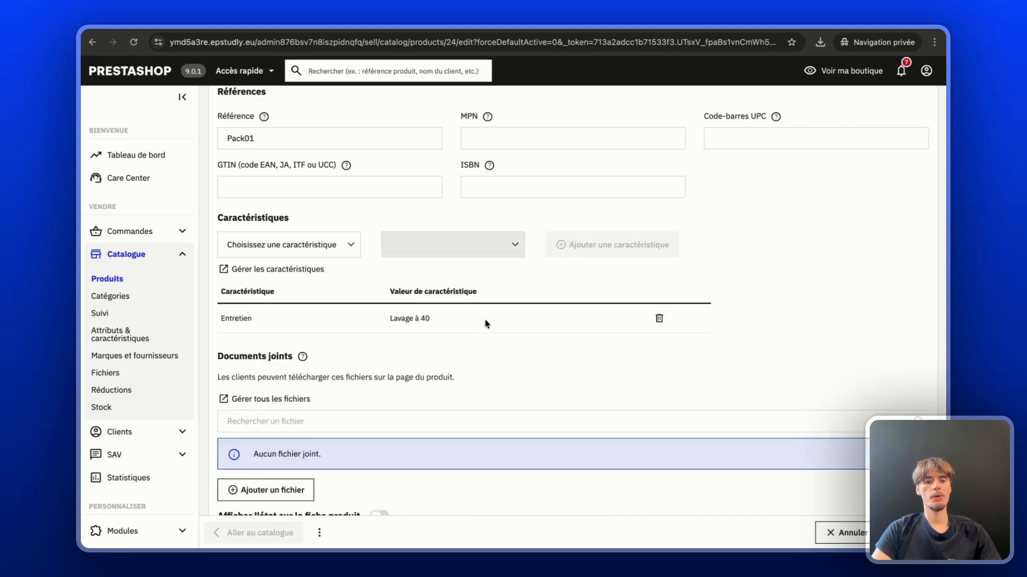
# - Search the pack's product list for "Pull" and add Pull imprimé colibri in Taille S to the pack
pyautogui.scroll(-3, 485, 323)
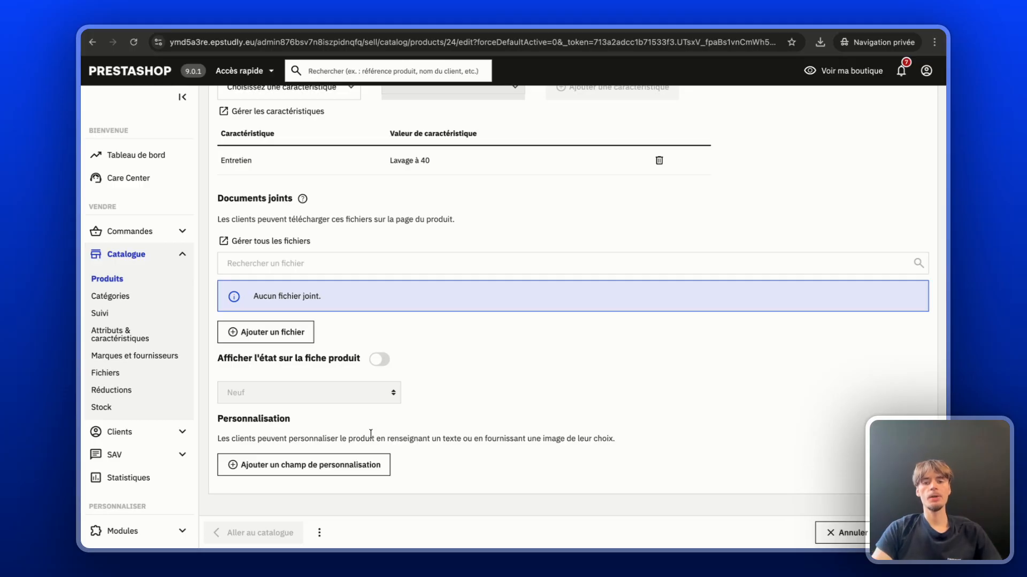
pyautogui.scroll(3, 399, 456)
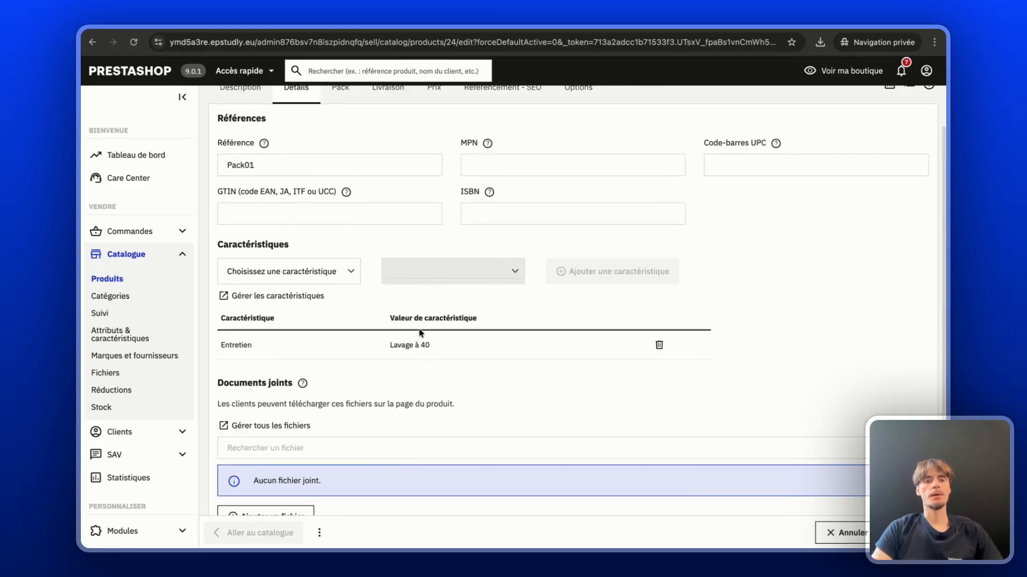
pyautogui.scroll(1, 417, 321)
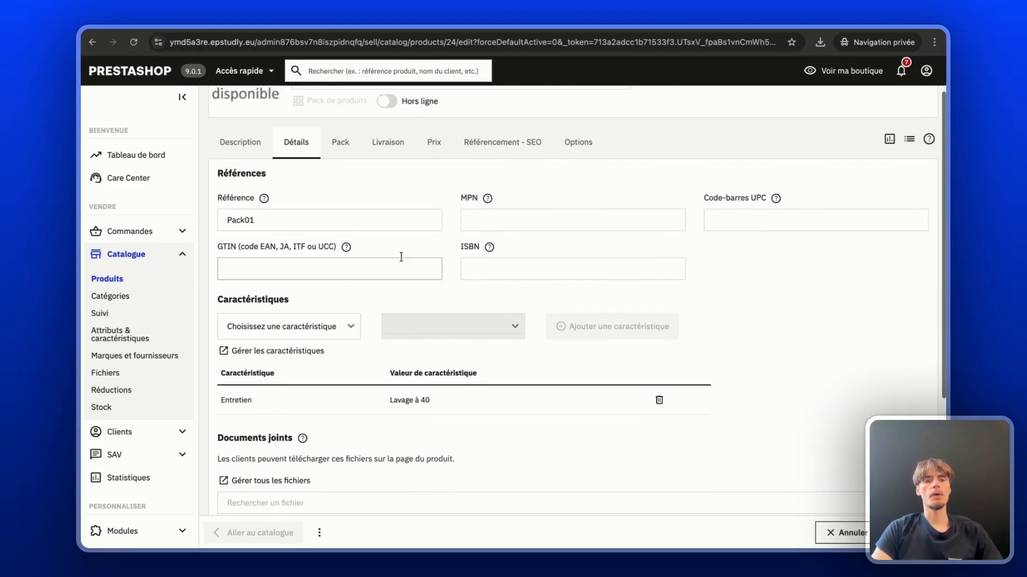
pyautogui.click(340, 151)
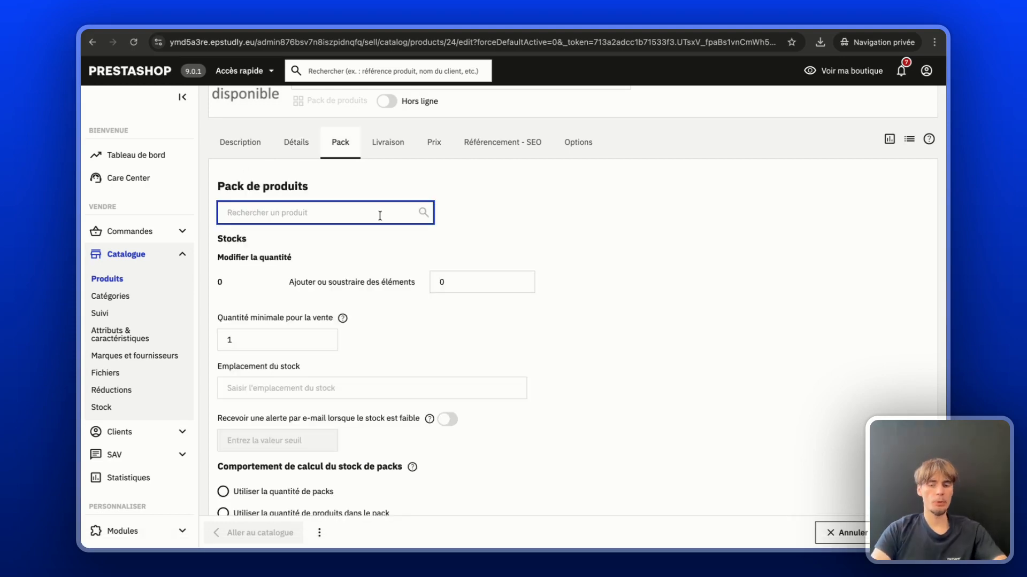
pyautogui.write('Pull')
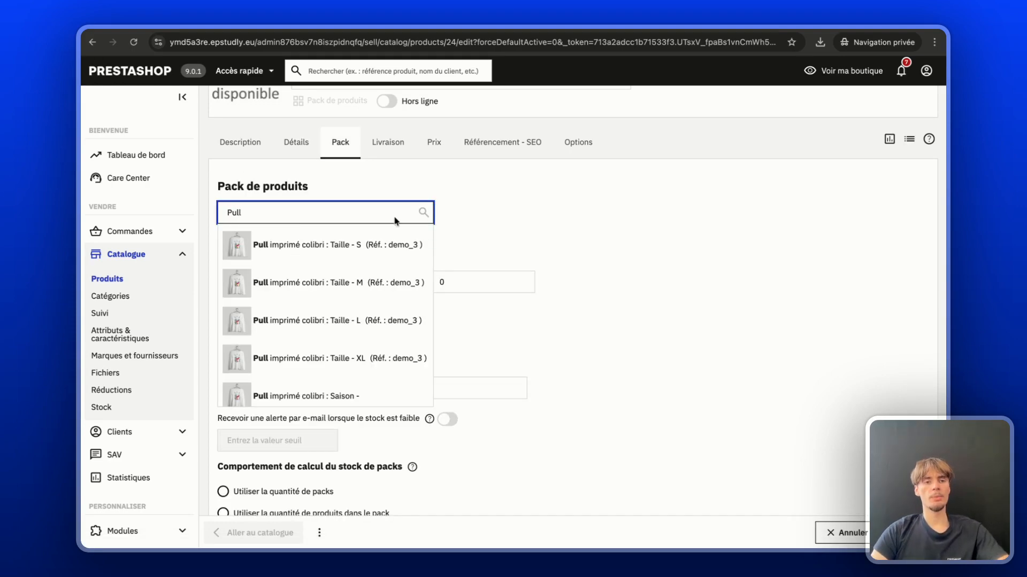
pyautogui.click(321, 258)
# - Search for "T-shi" and add T-shirt imprimé colibri, Taille S, Couleur Blanc, to the pack
pyautogui.write('T')
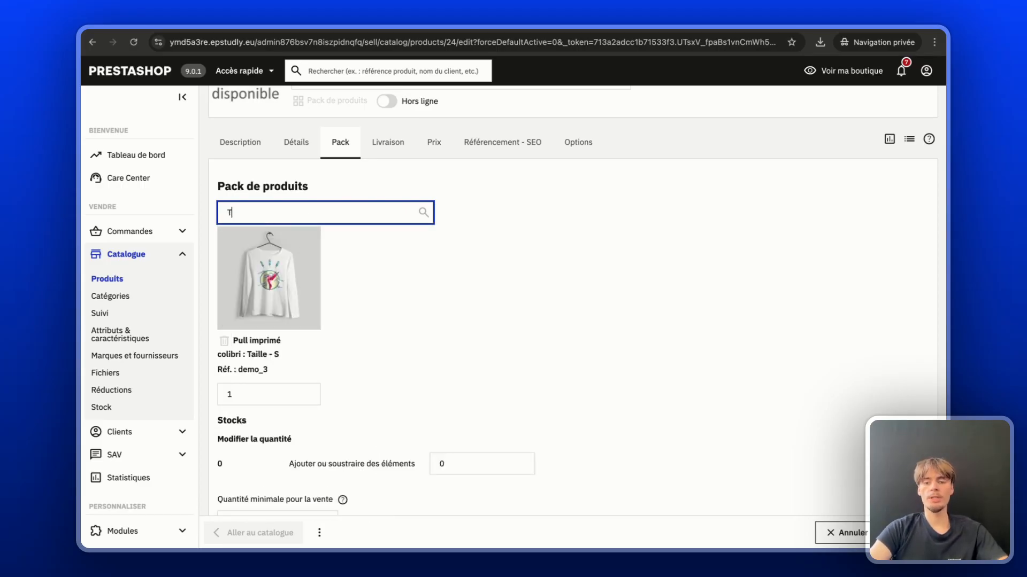
pyautogui.write('-shi')
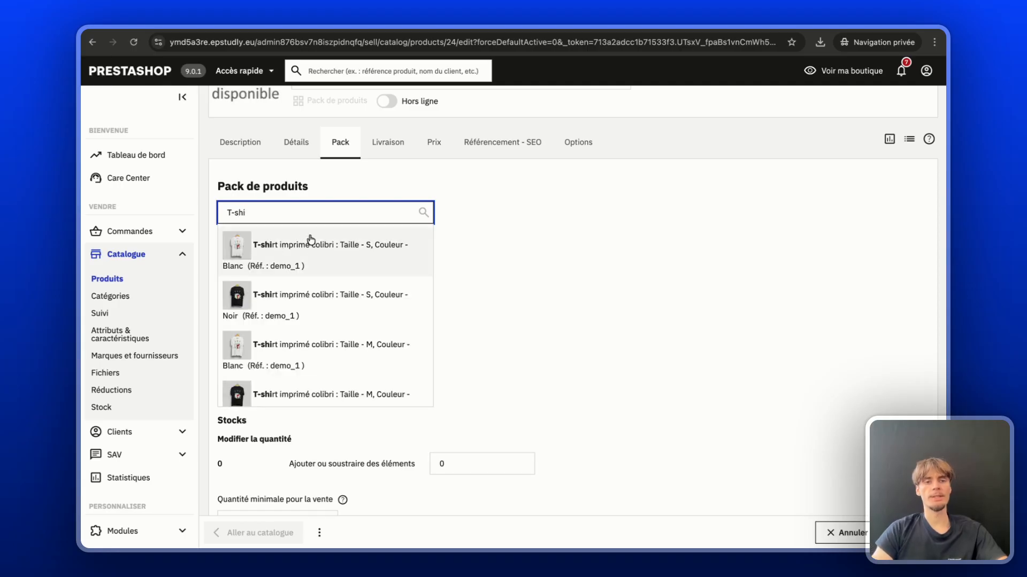
pyautogui.click(295, 246)
pyautogui.click(523, 287)
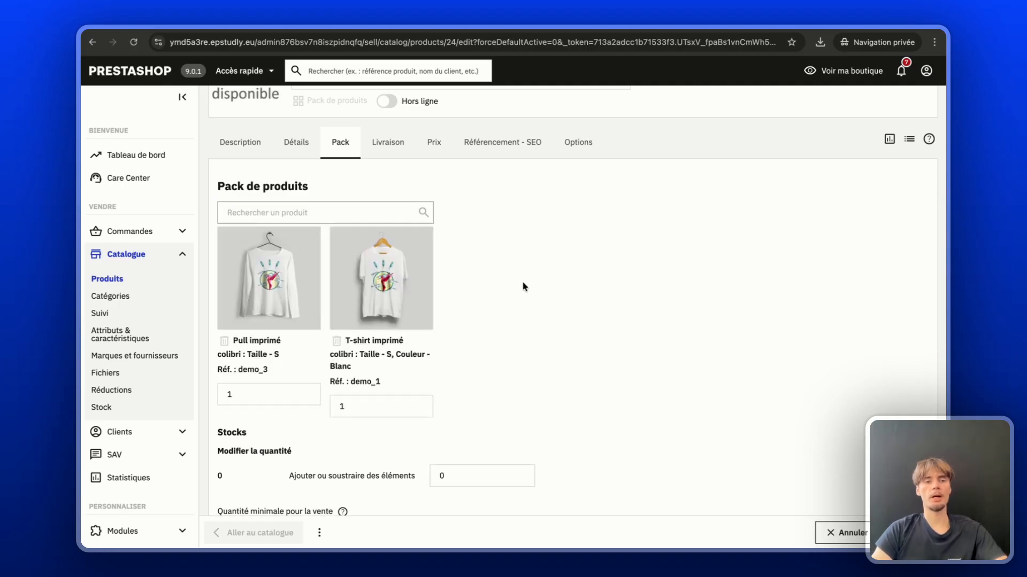
# - Add 20 items to the pack's stock quantity
pyautogui.scroll(-1, 523, 287)
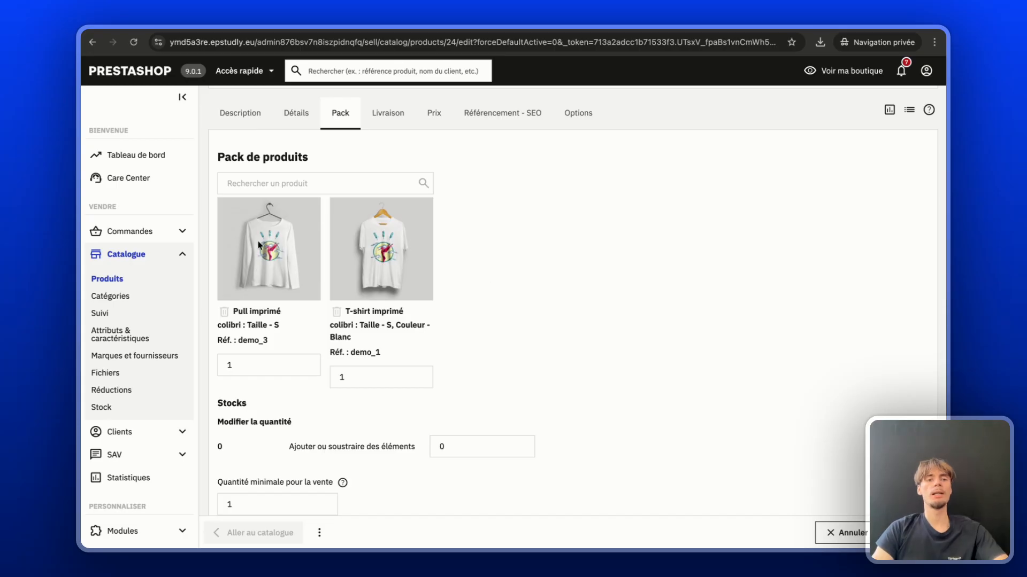
pyautogui.scroll(-1, 521, 259)
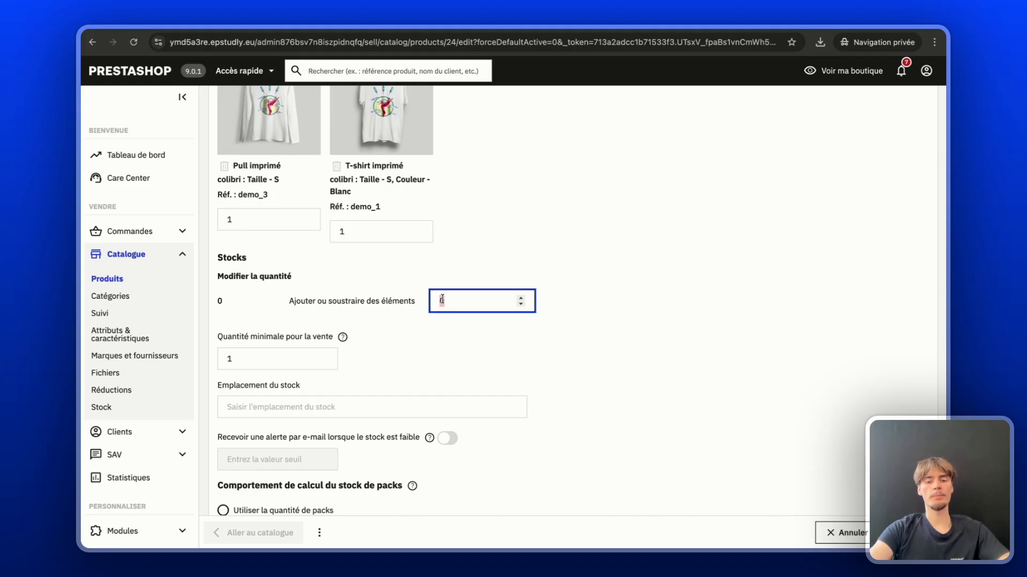
pyautogui.write('0')
pyautogui.click(506, 348)
pyautogui.scroll(-1, 507, 349)
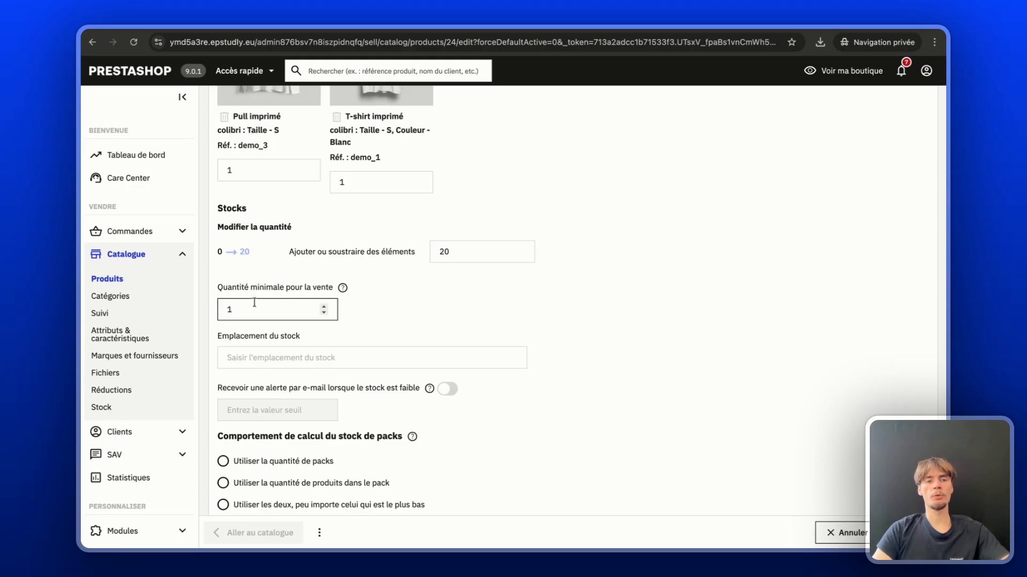
# - Set the pack's shipping weight to 0.6 kg and select the default delivery time (Délai de livraison par défaut)
pyautogui.scroll(-1, 439, 302)
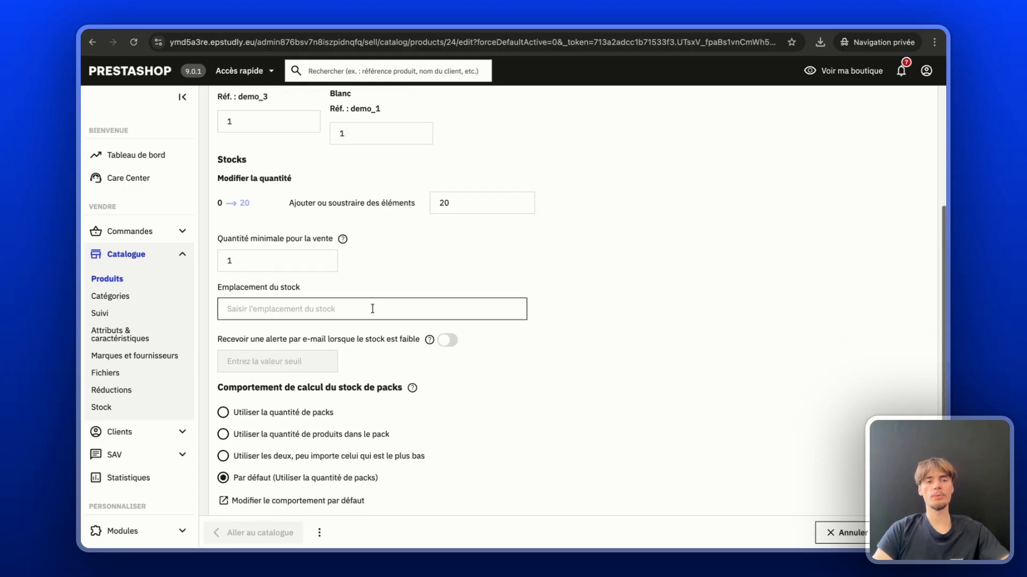
pyautogui.scroll(-2, 492, 347)
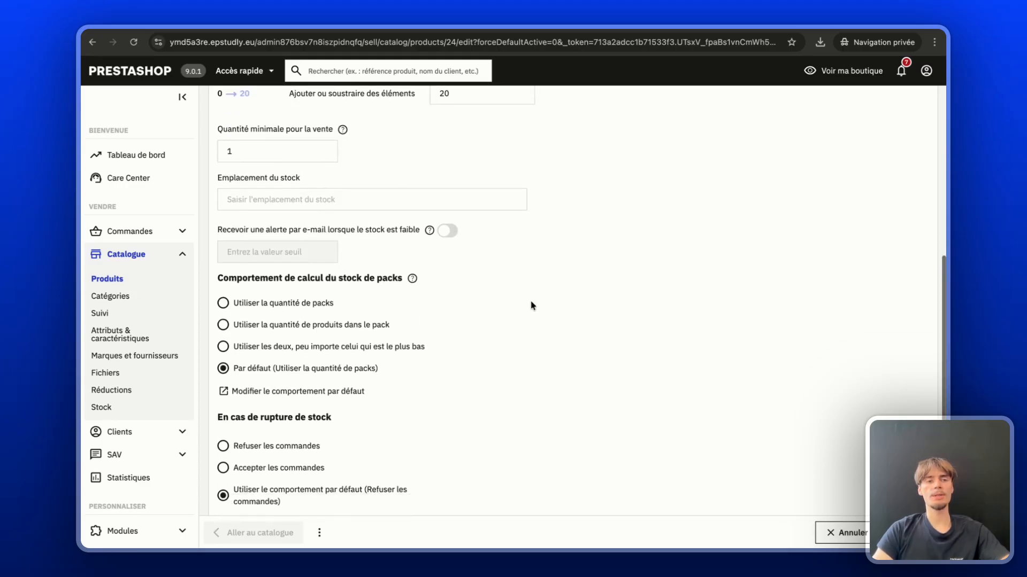
pyautogui.scroll(-1, 531, 305)
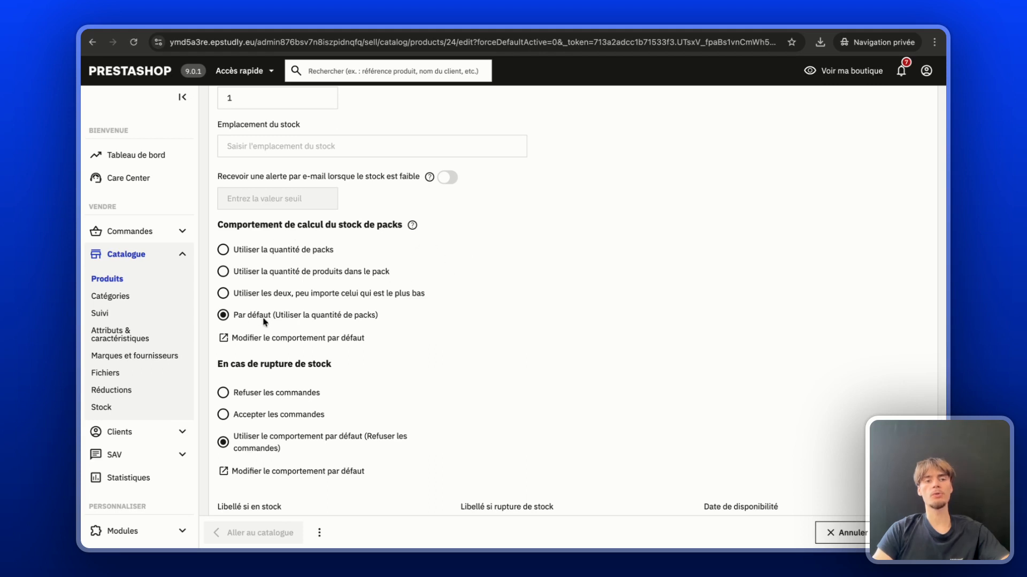
pyautogui.scroll(-1, 395, 349)
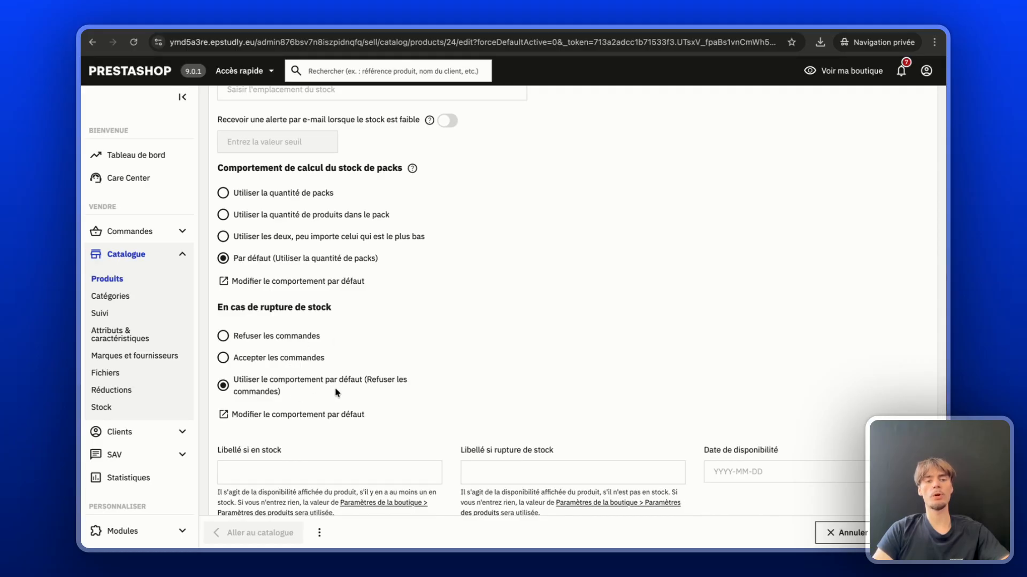
pyautogui.scroll(-1, 336, 392)
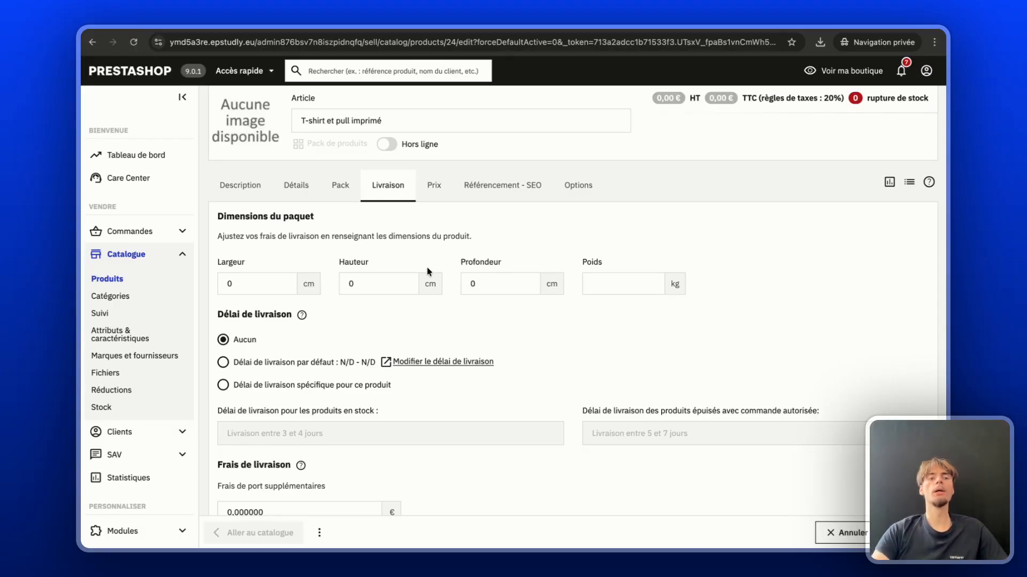
pyautogui.click(647, 283)
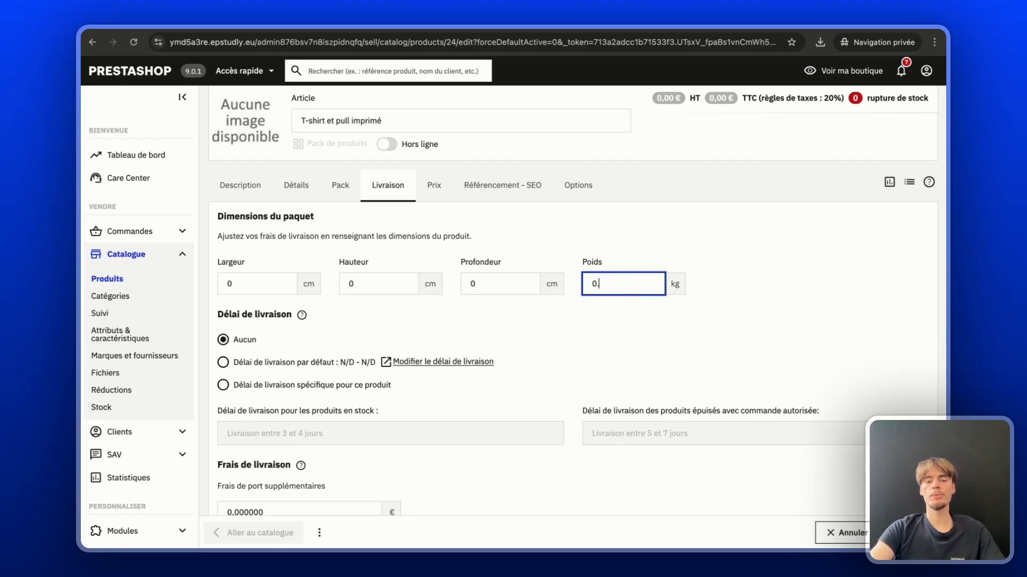
pyautogui.click(610, 349)
pyautogui.scroll(-1, 611, 348)
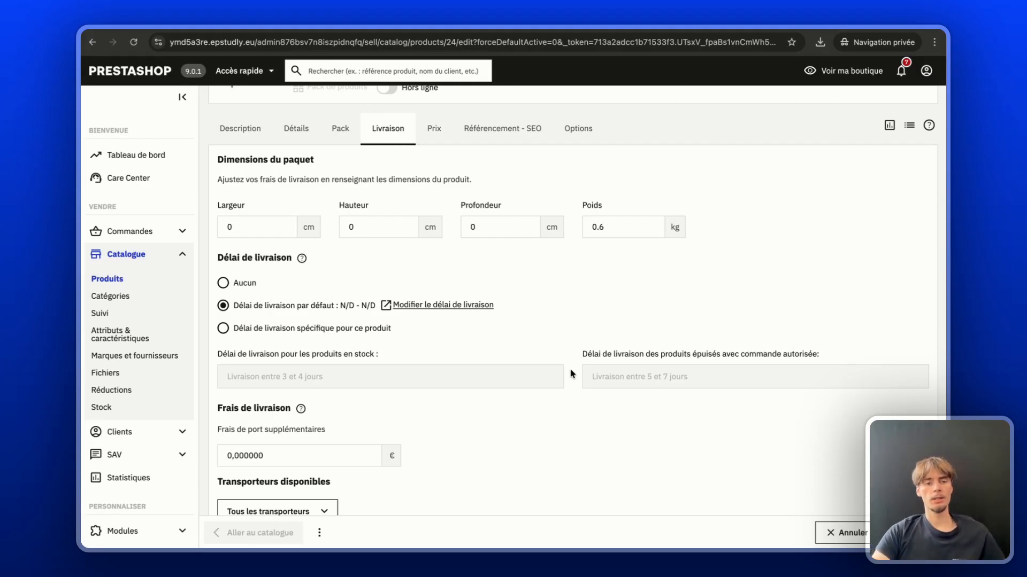
# - Set the additional shipping fees (Frais de port supplémentaires) to 5 €
pyautogui.scroll(-1, 573, 374)
pyautogui.click(299, 402)
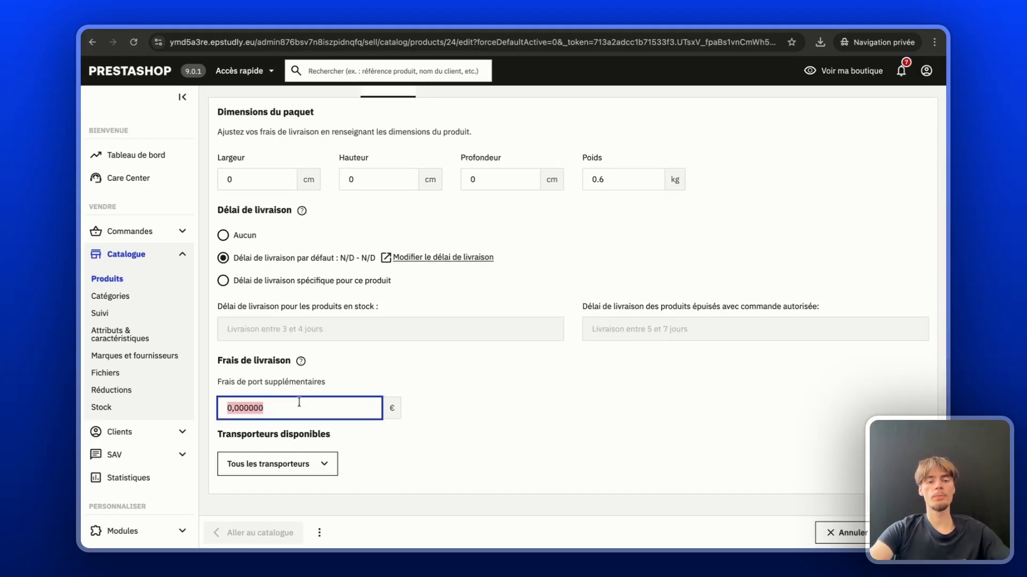
pyautogui.write('5')
pyautogui.click(511, 504)
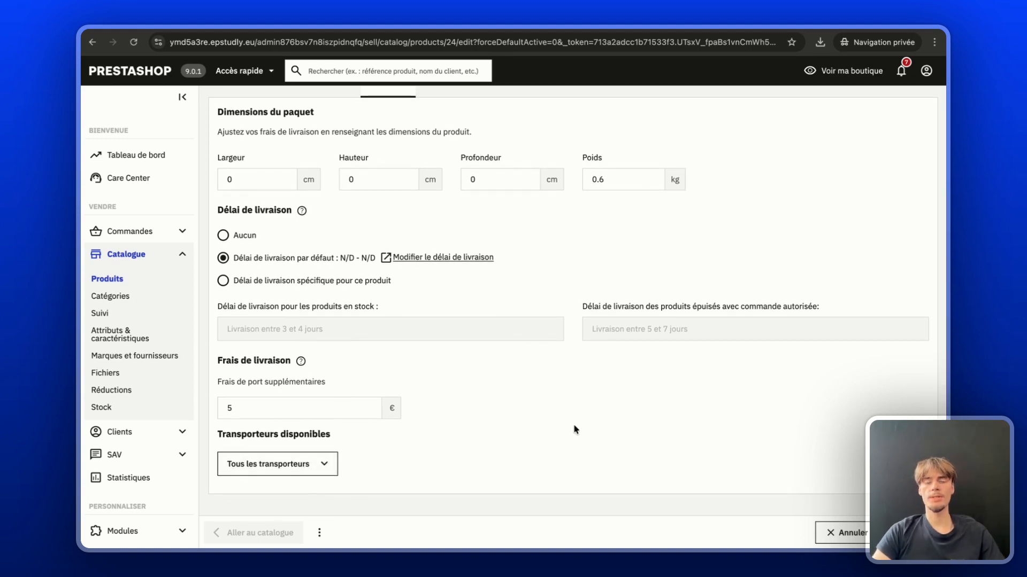
# - Set the pack's tax-inclusive selling price (Prix de vente TTC) to 55 €
pyautogui.scroll(1, 575, 429)
pyautogui.click(433, 141)
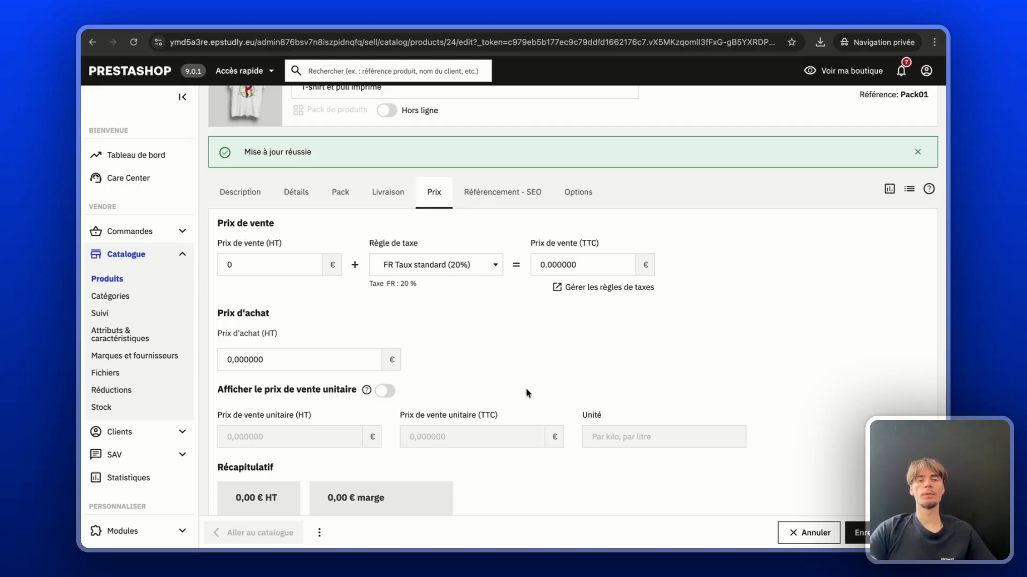
pyautogui.doubleClick(554, 263)
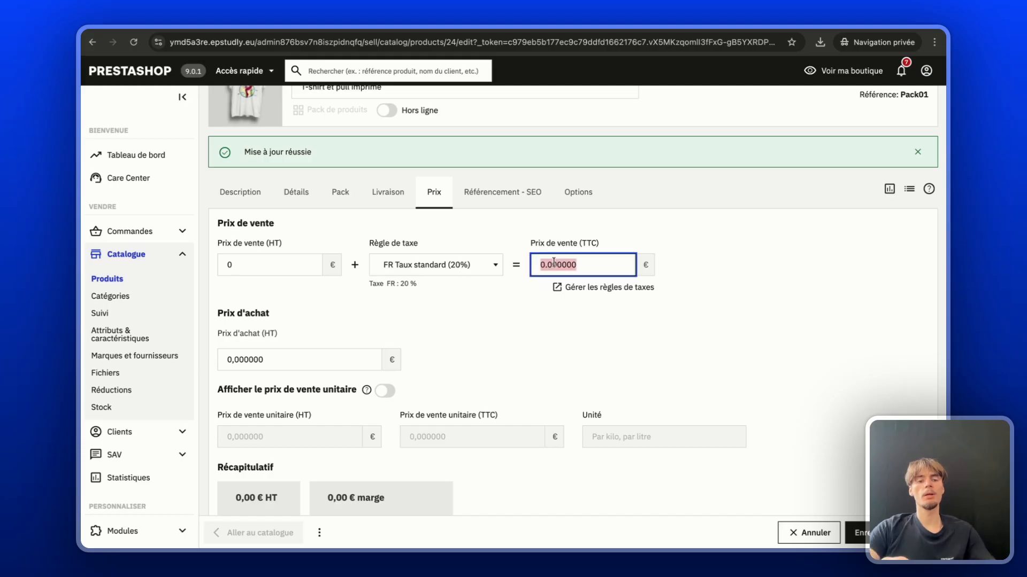
pyautogui.write('55')
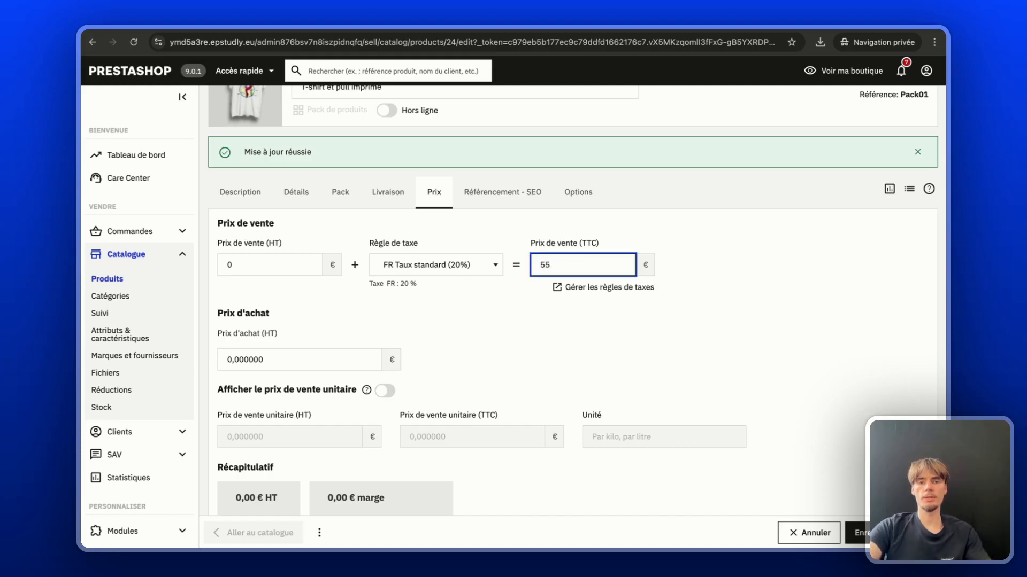
pyautogui.click(552, 351)
pyautogui.scroll(-1, 553, 351)
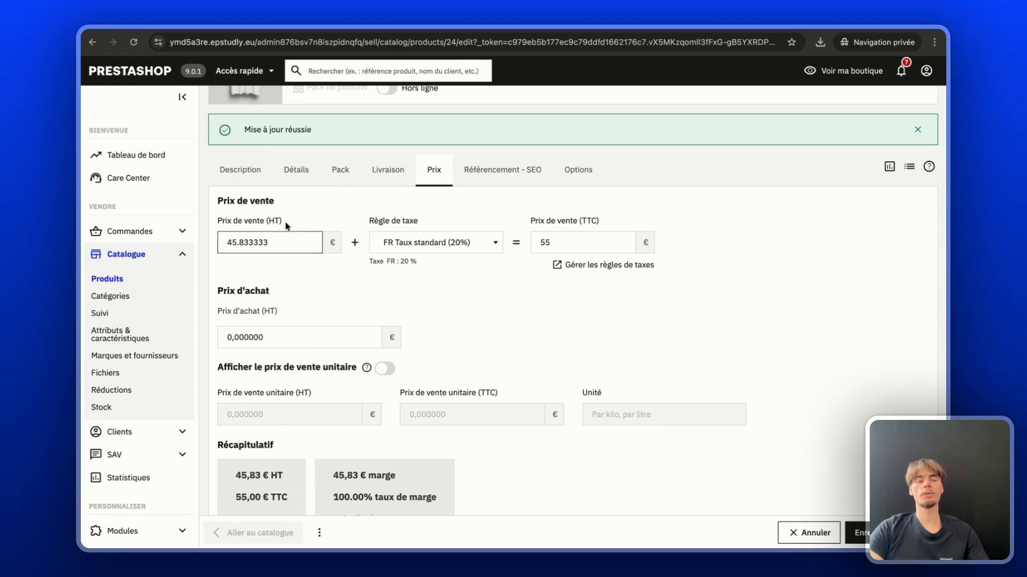
# - Set the purchase price (Prix d'achat HT) to 40 € and review the remaining price settings
pyautogui.scroll(-1, 362, 296)
pyautogui.click(340, 302)
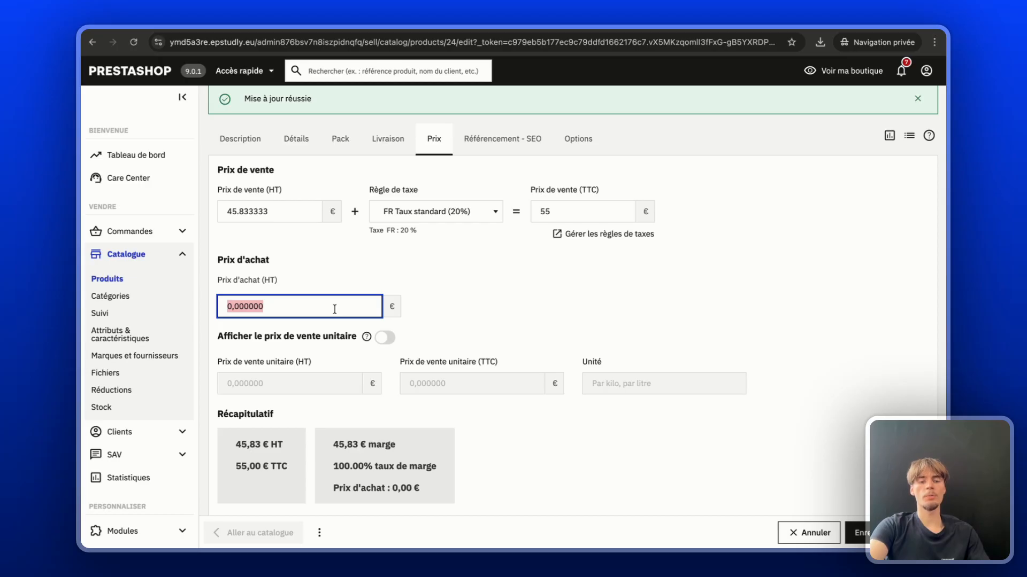
pyautogui.write('40')
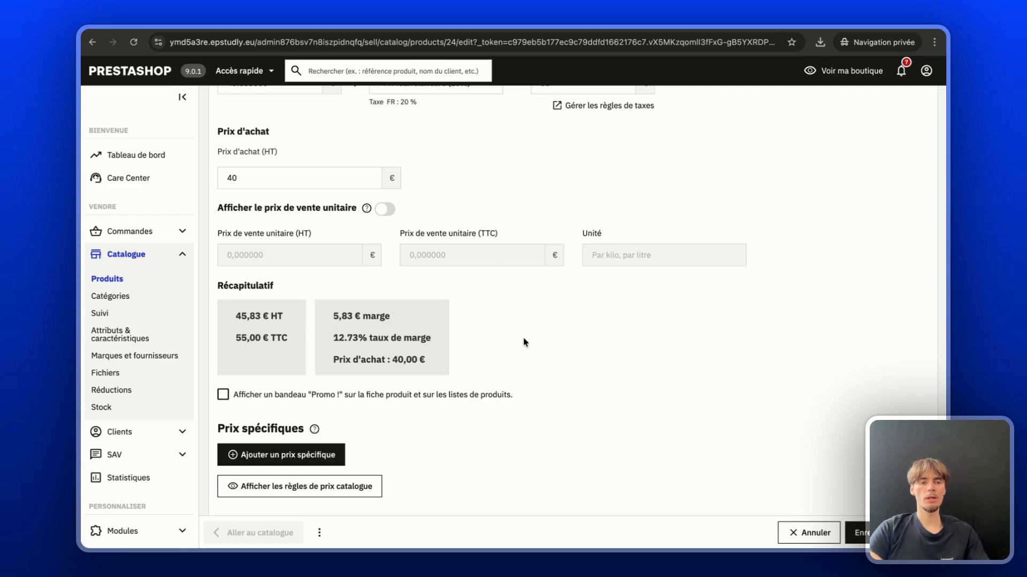
pyautogui.scroll(-1, 528, 363)
pyautogui.scroll(-1, 321, 363)
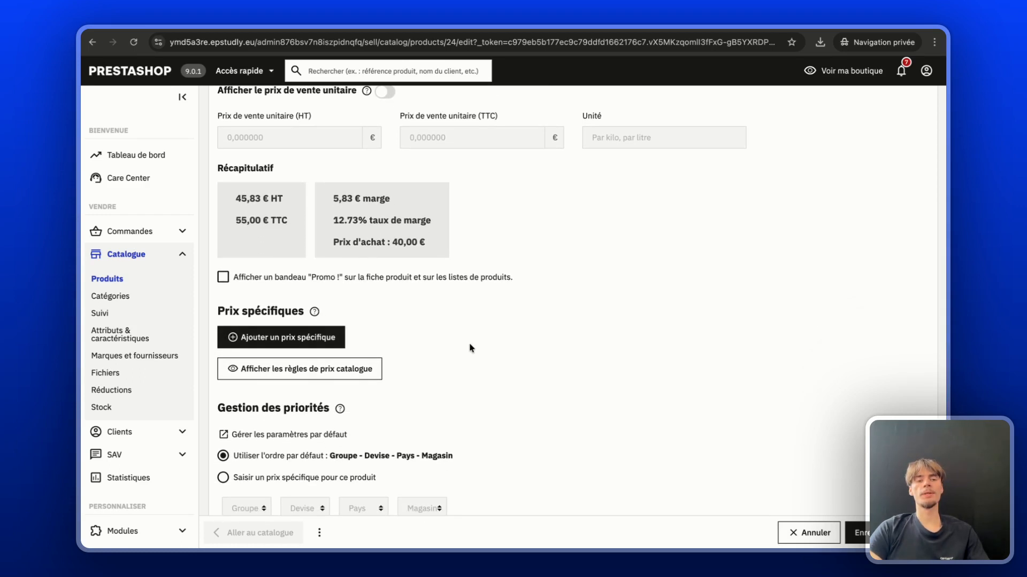
pyautogui.scroll(-1, 470, 348)
# - Enable Exclusivité web in the pack's options and switch the product to En ligne
pyautogui.scroll(10, 444, 328)
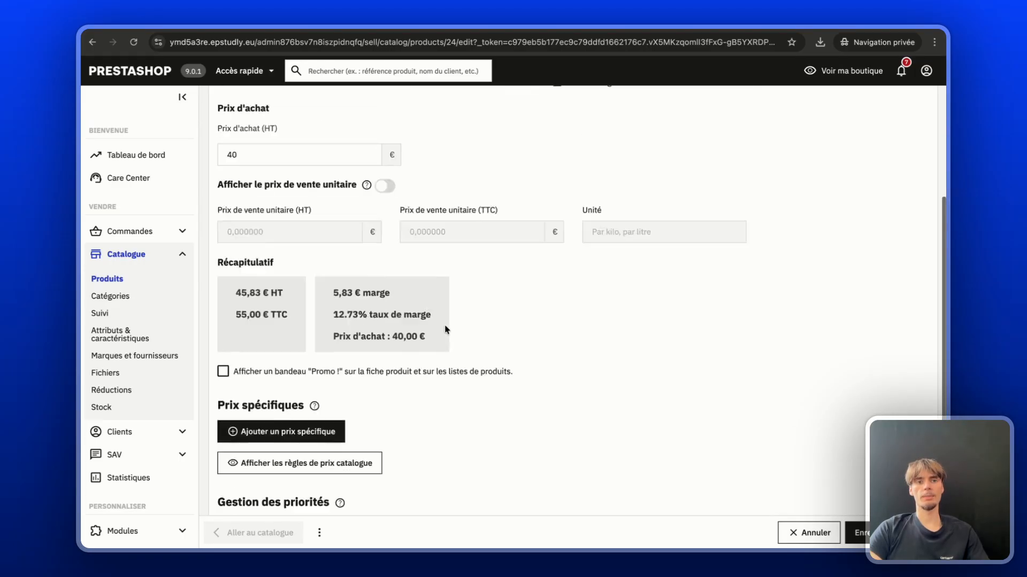
pyautogui.click(504, 244)
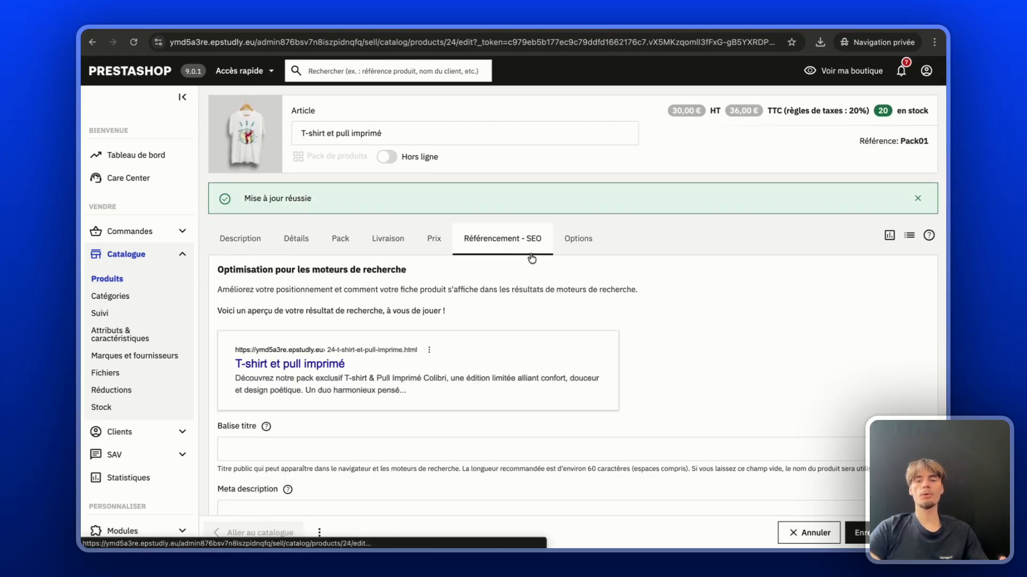
pyautogui.click(577, 250)
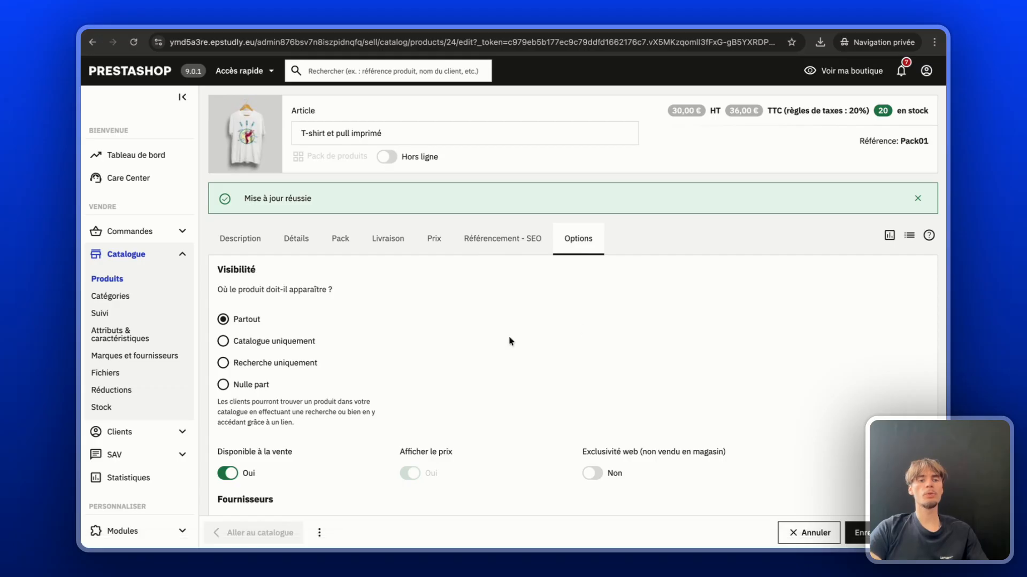
pyautogui.scroll(-1, 433, 334)
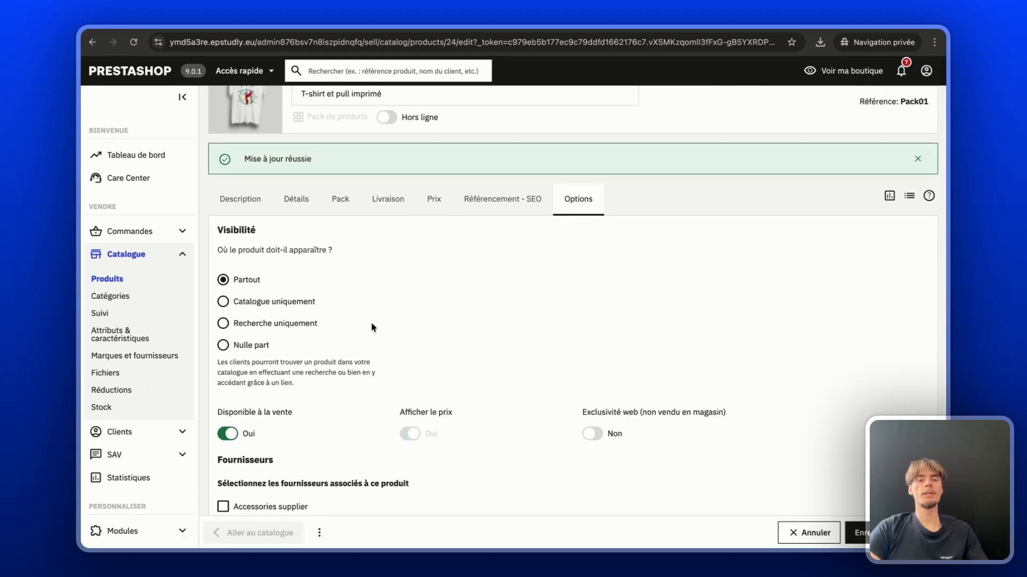
pyautogui.scroll(-2, 390, 310)
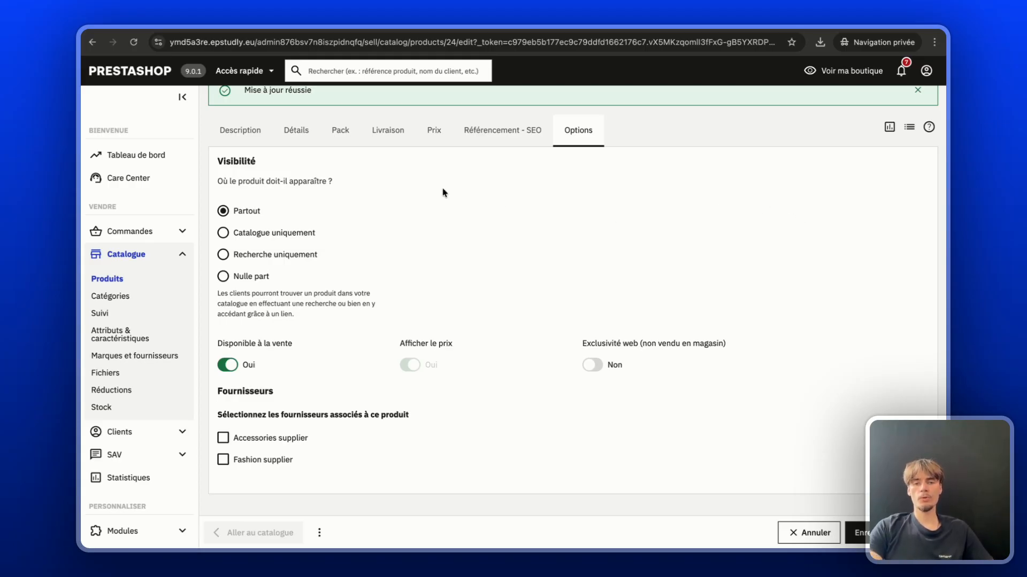
pyautogui.click(591, 367)
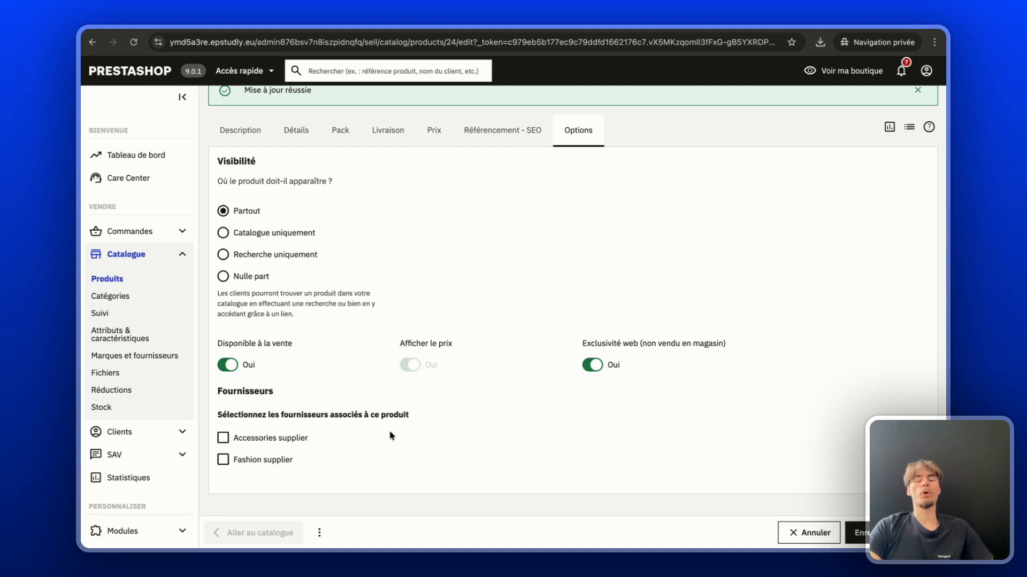
pyautogui.scroll(3, 551, 435)
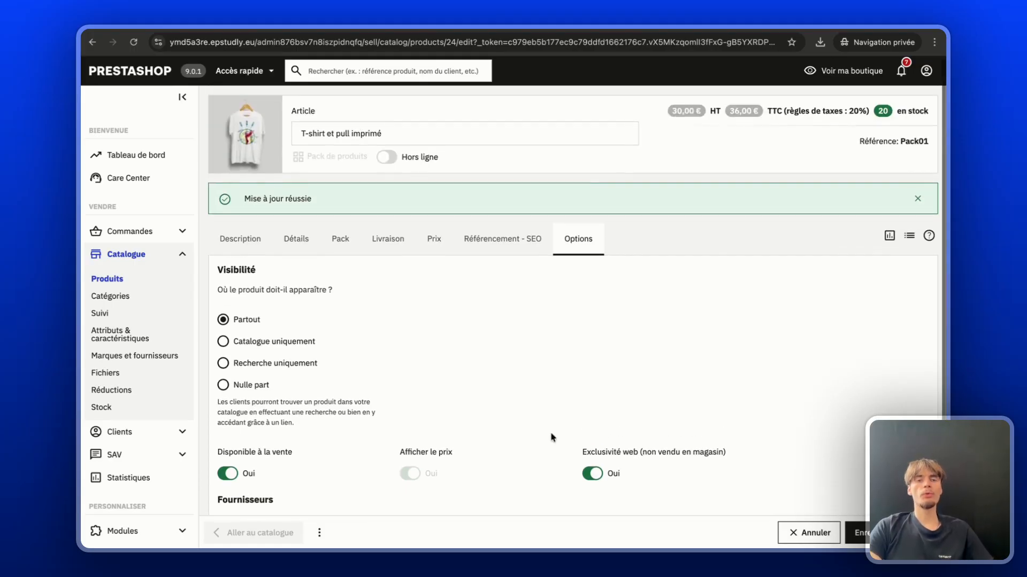
pyautogui.click(386, 157)
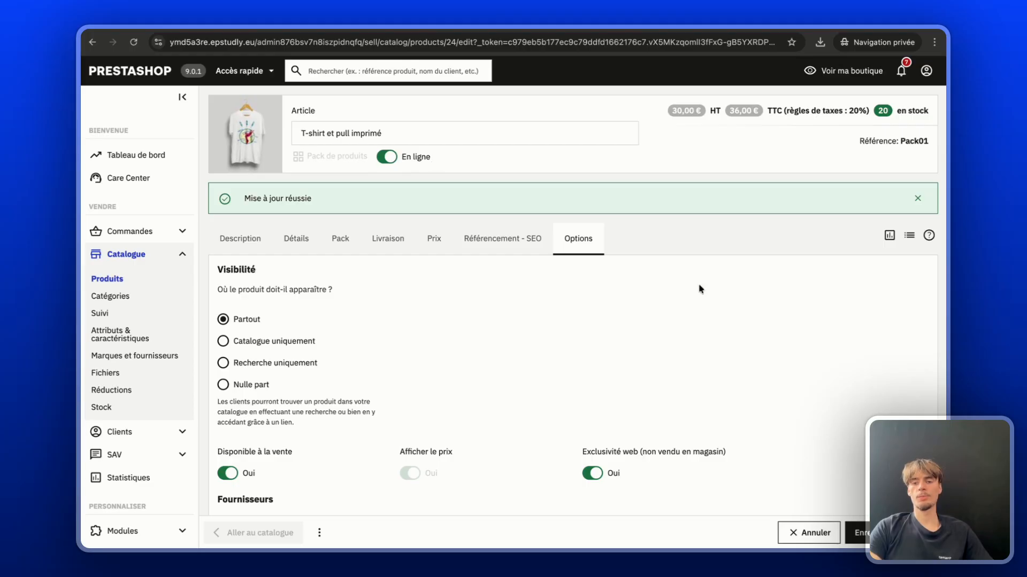
# - Save the T-shirt et pull imprimé pack and open its preview in the storefront
pyautogui.click(858, 533)
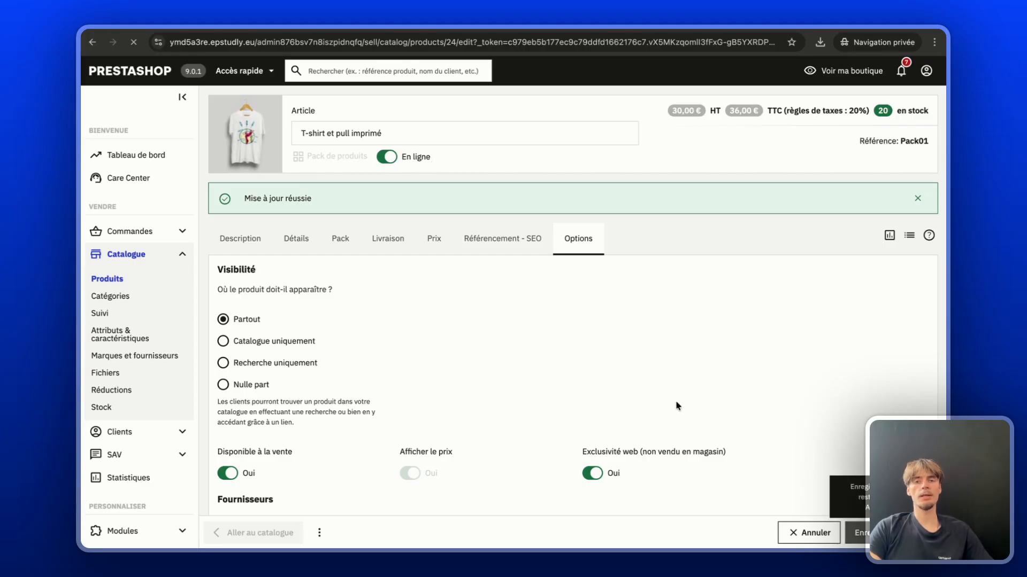
pyautogui.click(319, 535)
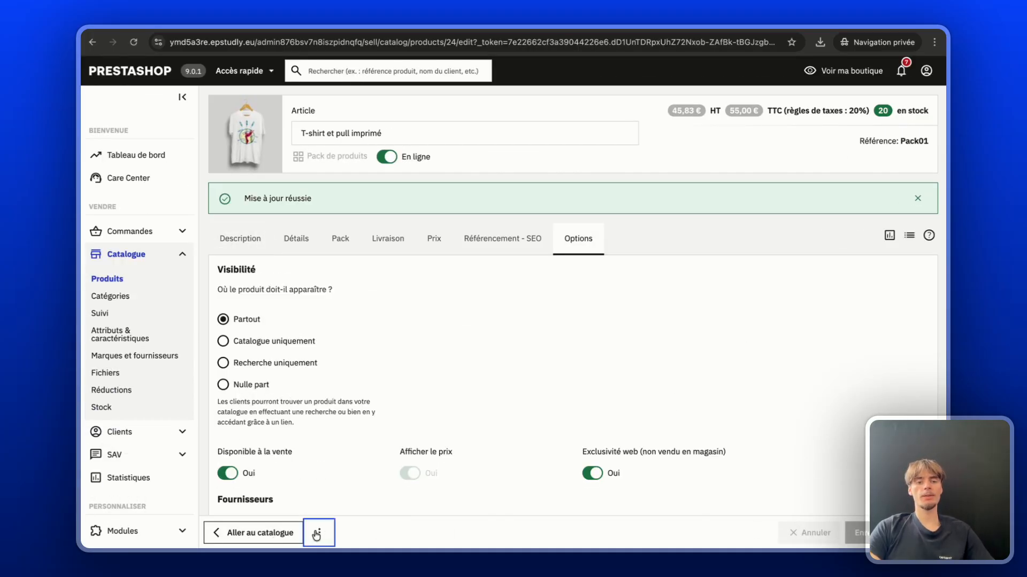
pyautogui.click(351, 508)
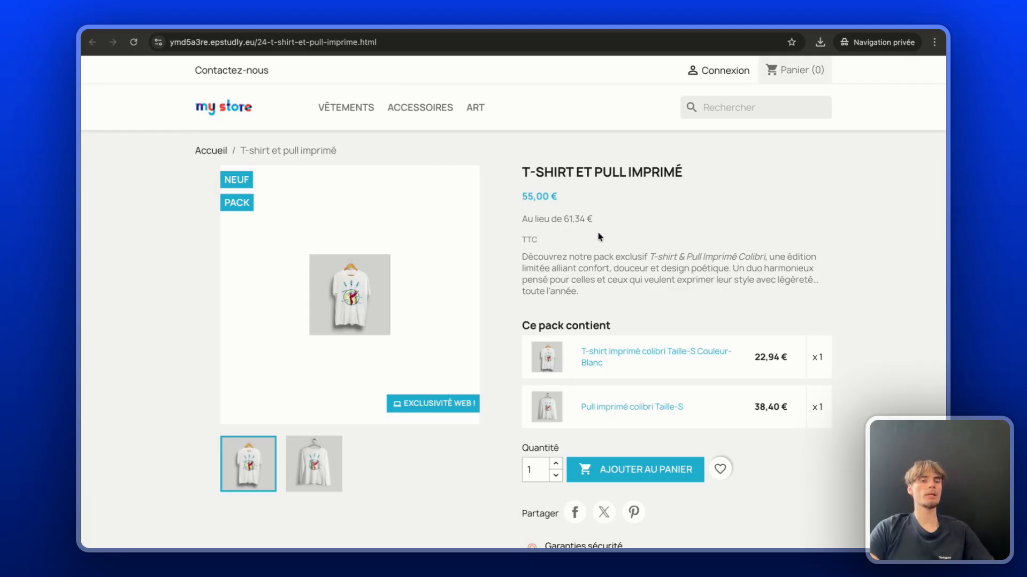
# - Examine the pack's storefront page, covering its price, included products, quantity and cart options, reassurance notes, description and comments
pyautogui.scroll(-1, 599, 236)
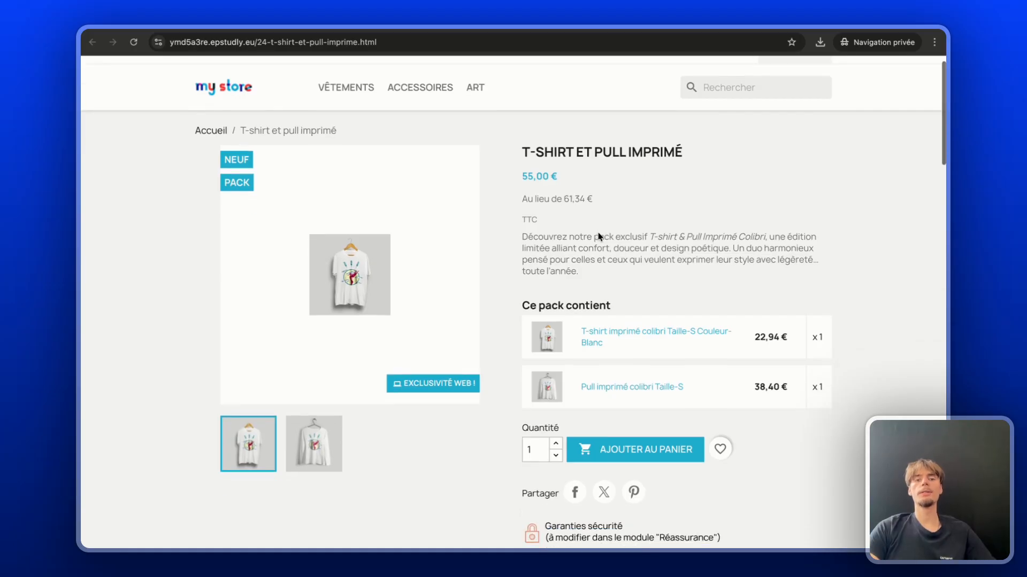
pyautogui.scroll(-2, 660, 250)
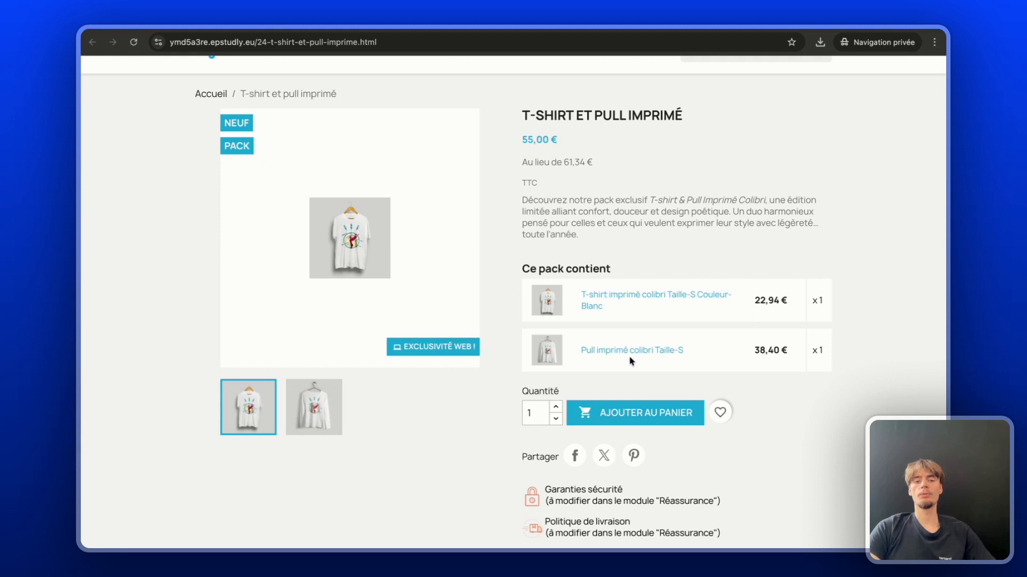
pyautogui.scroll(-3, 630, 358)
pyautogui.scroll(-1, 630, 361)
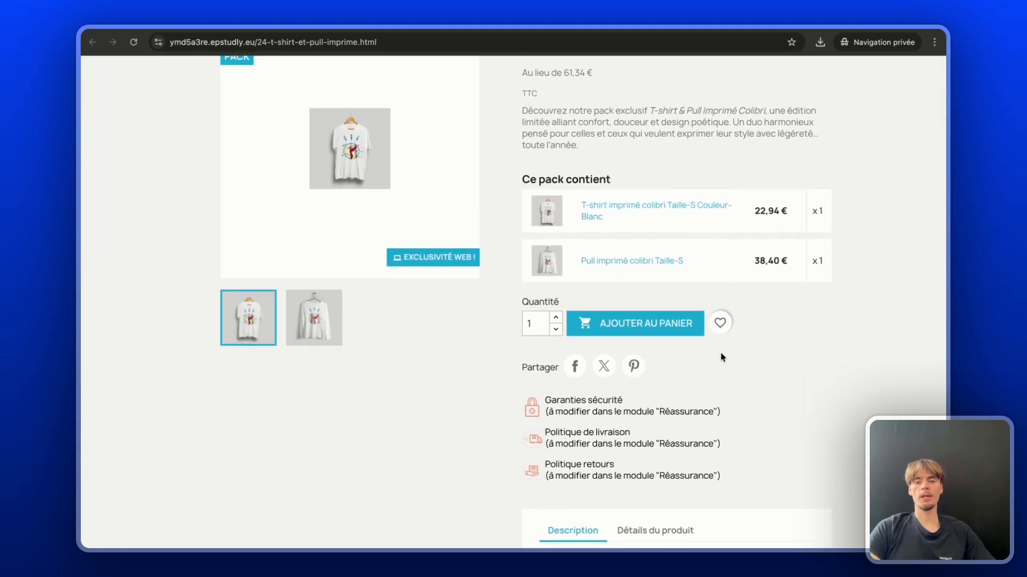
pyautogui.scroll(-1, 723, 360)
pyautogui.scroll(-6, 767, 325)
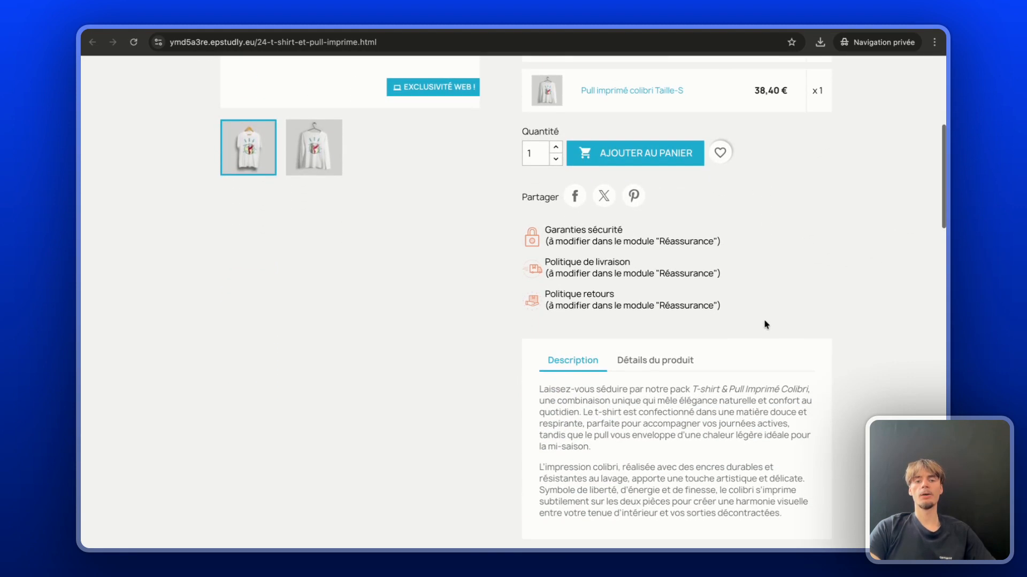
pyautogui.scroll(-3, 643, 366)
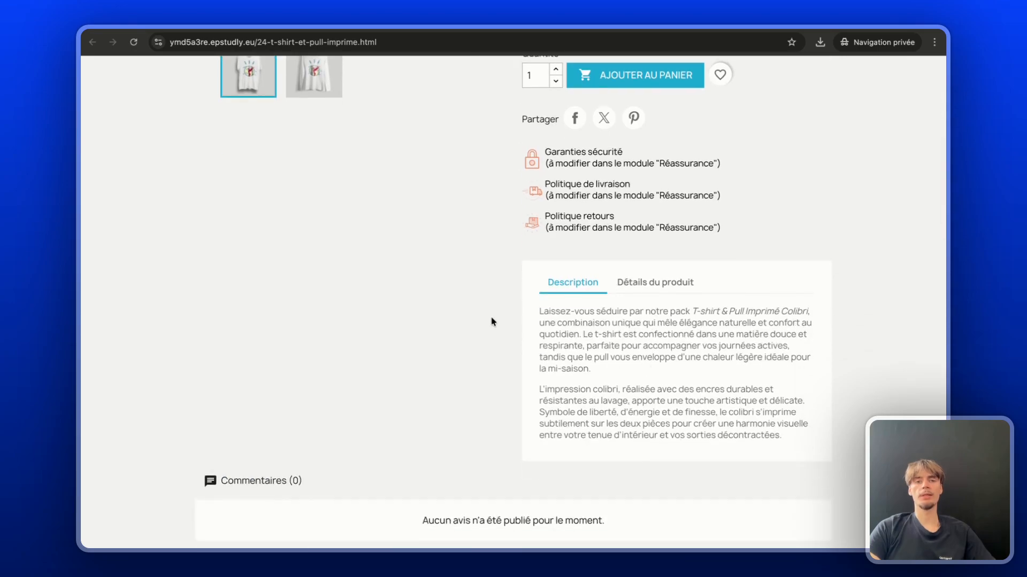